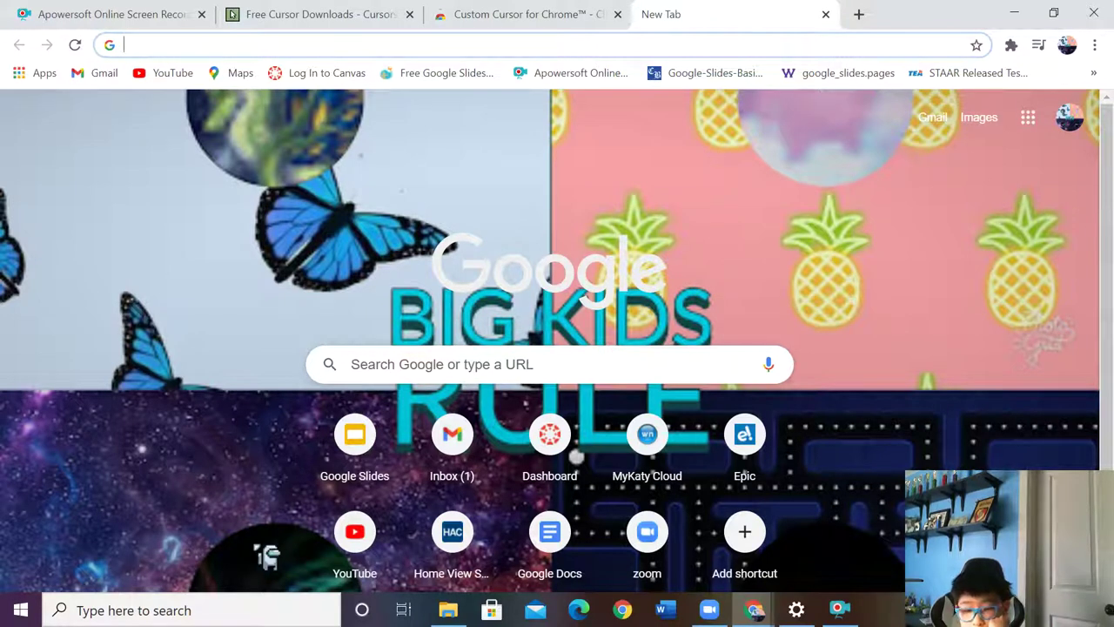
Step: Open Windows Settings and reach the Devices > Mouse page via a 'mouse' settings search
click(21, 609)
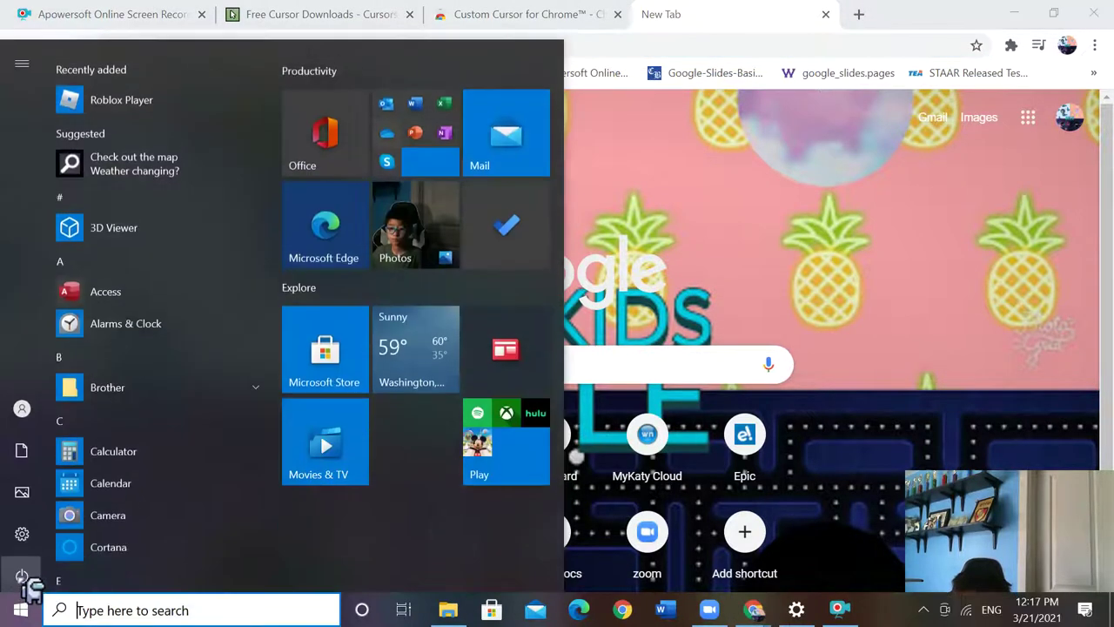
click(26, 529)
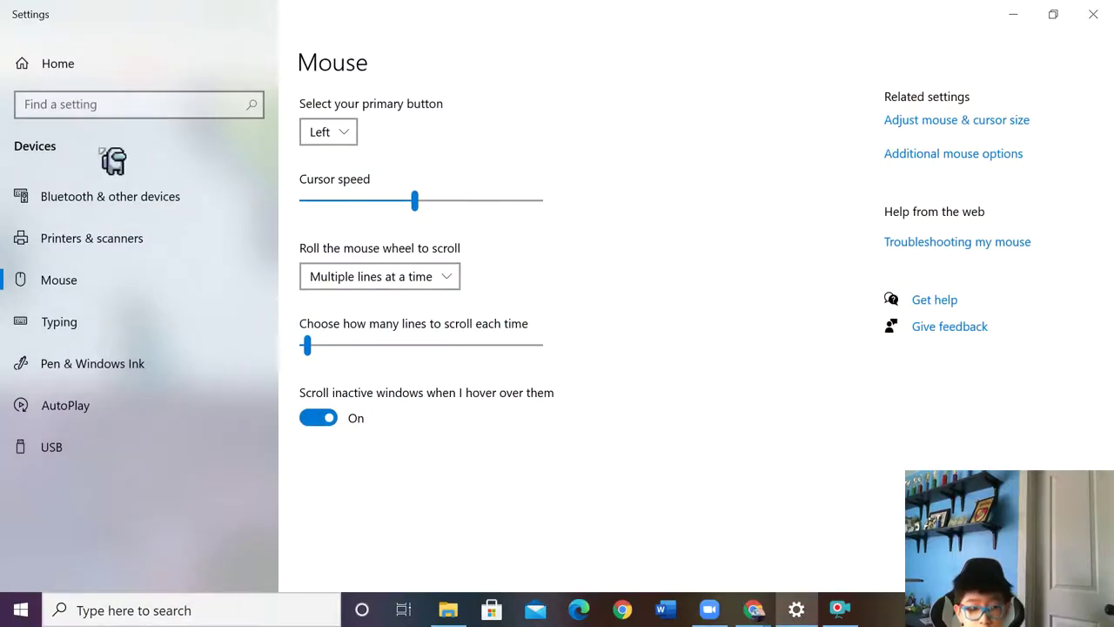
click(131, 105)
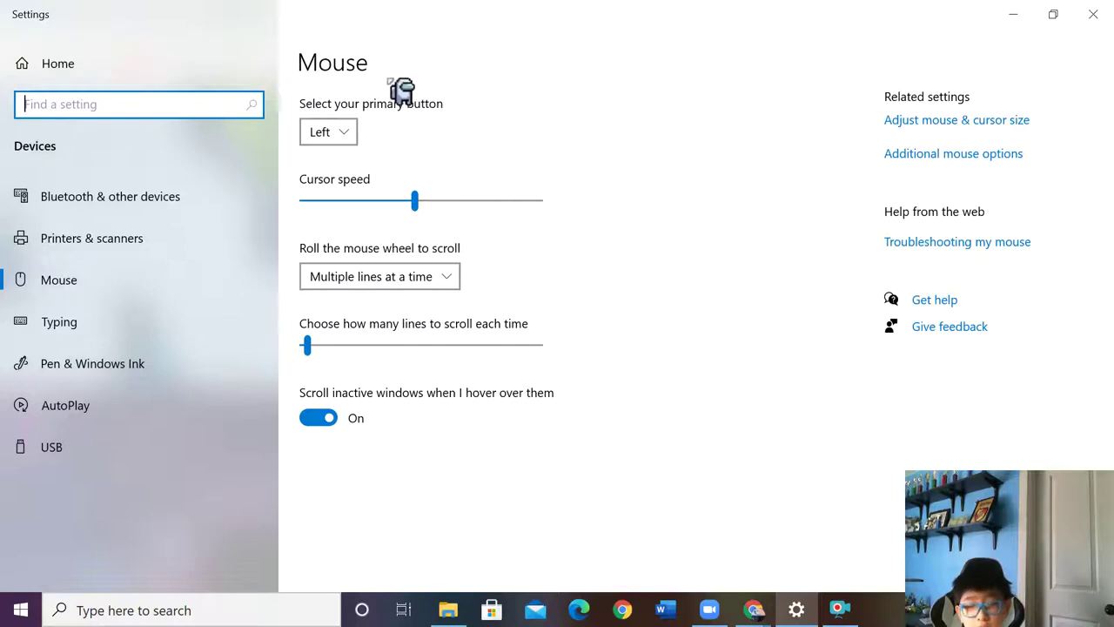
text(mou)
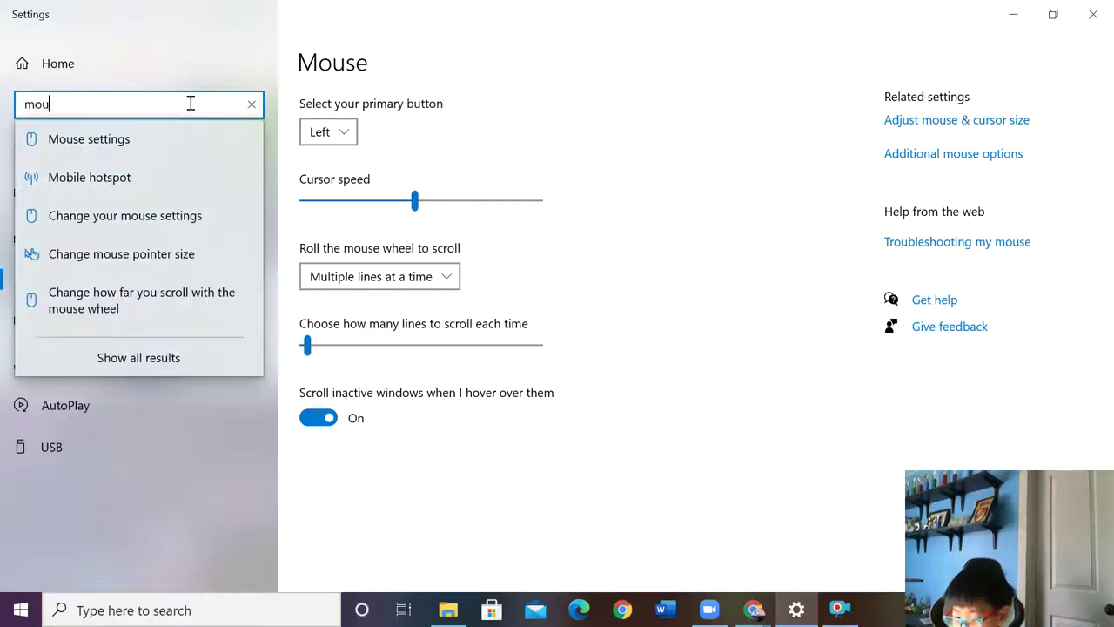
text(se)
click(173, 139)
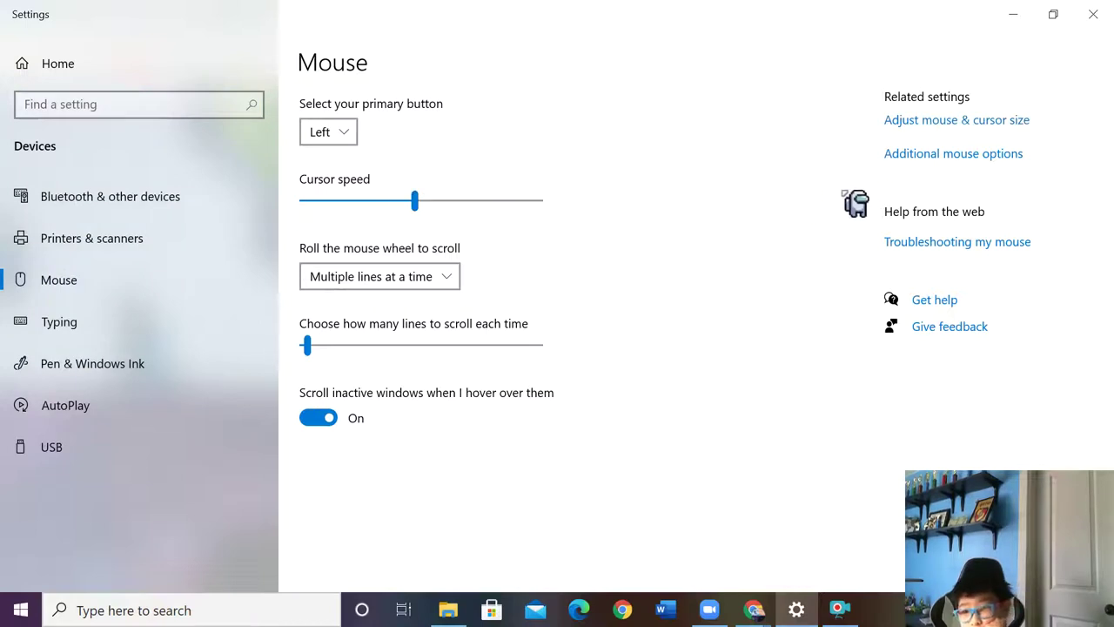
Step: Open Additional mouse options and show the Pointers tab of Mouse Properties
click(964, 155)
drag(296, 85, 613, 132)
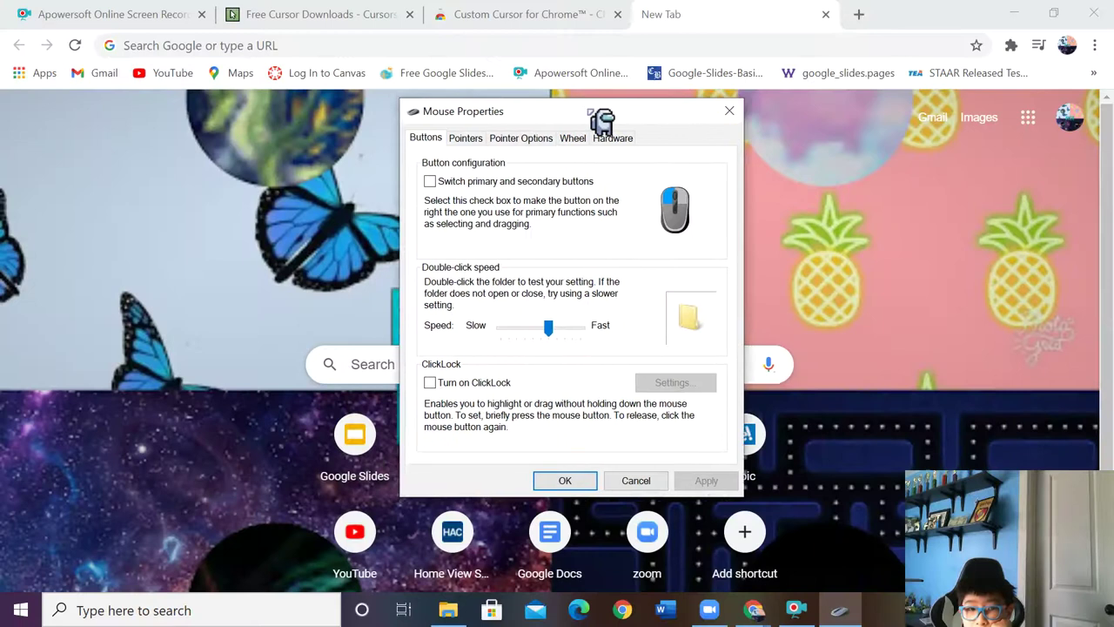
click(486, 149)
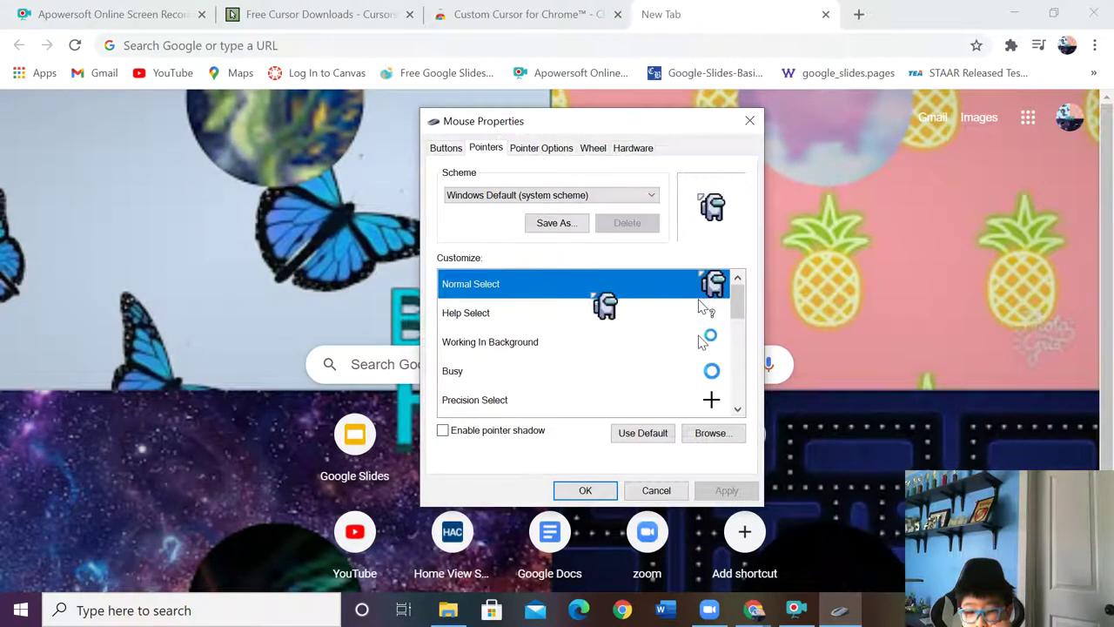
Step: On cursors-4u.com, browse the homepage and open the Games cursor category
click(327, 16)
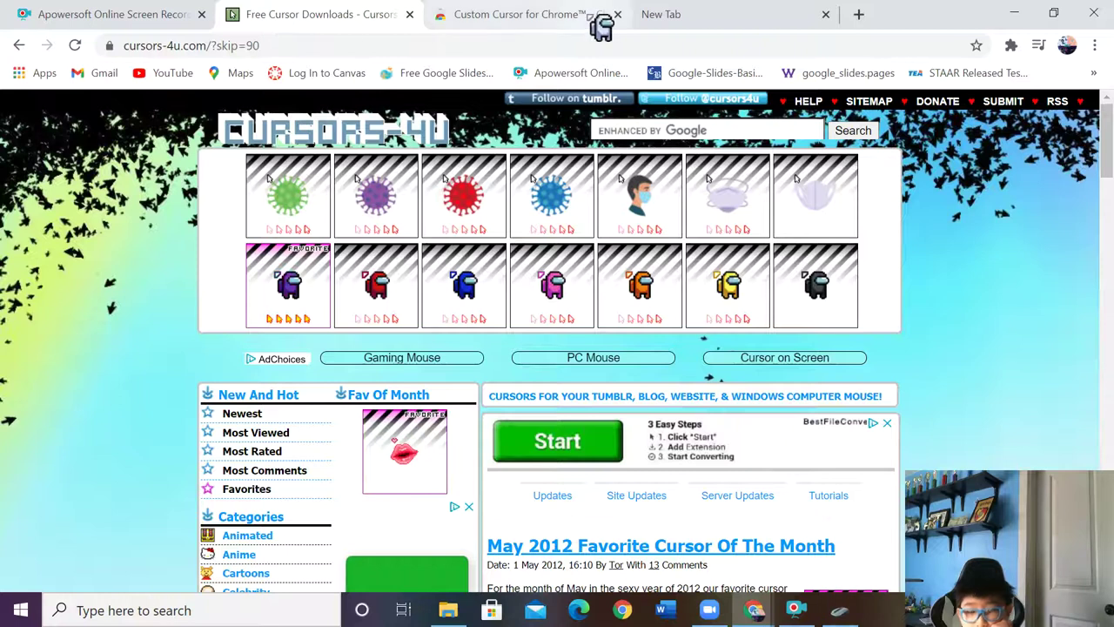
scroll(522, 288, down, 3)
scroll(522, 291, up, 2)
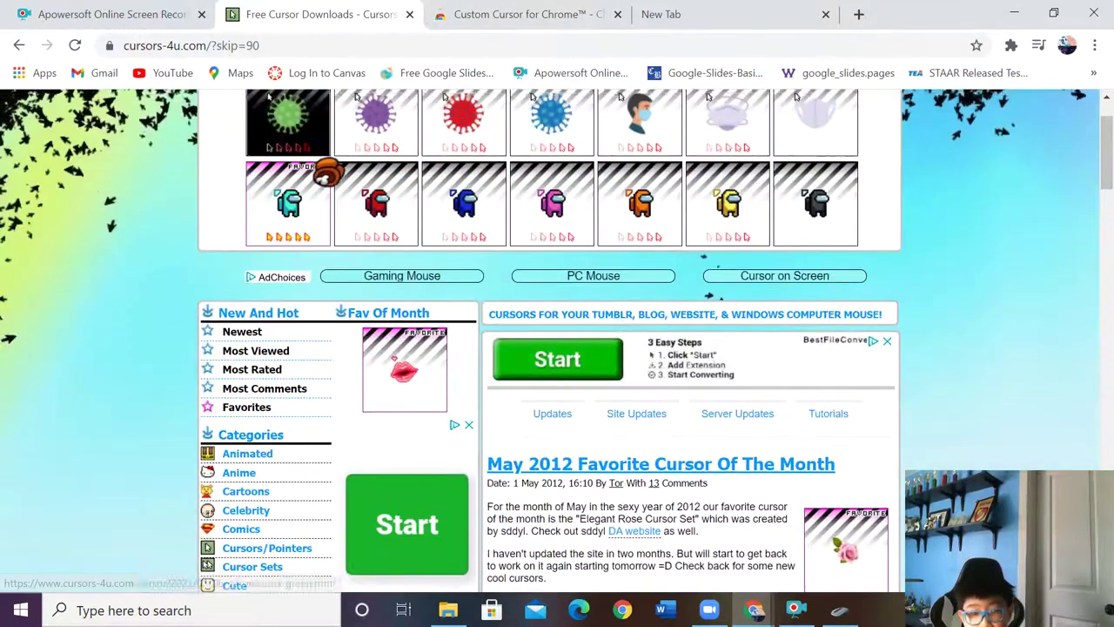
scroll(348, 174, up, 1)
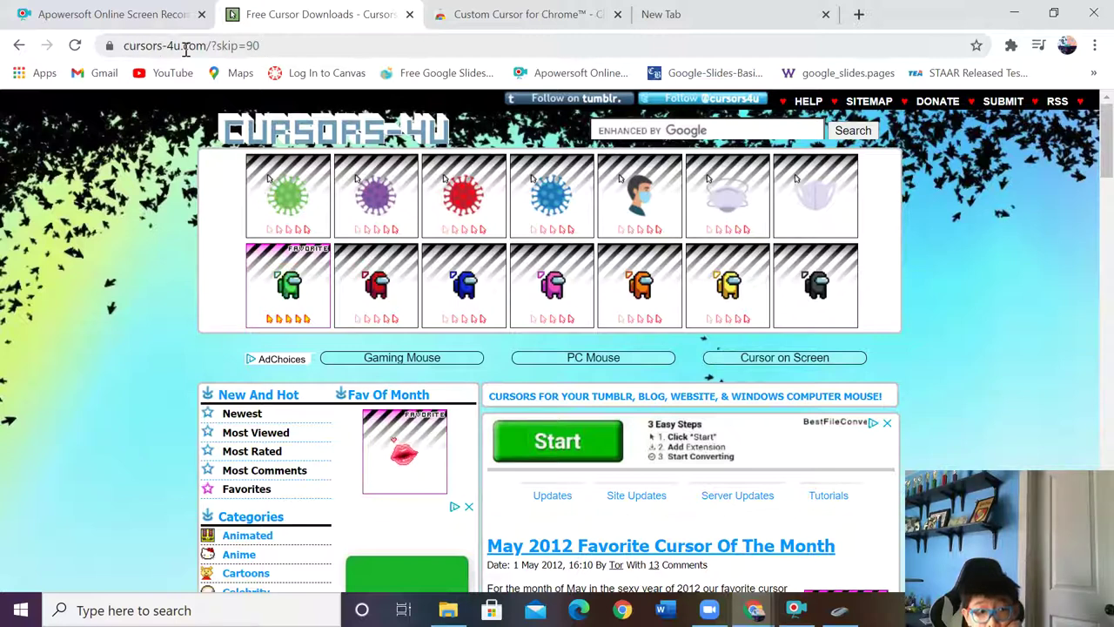
scroll(376, 287, down, 1)
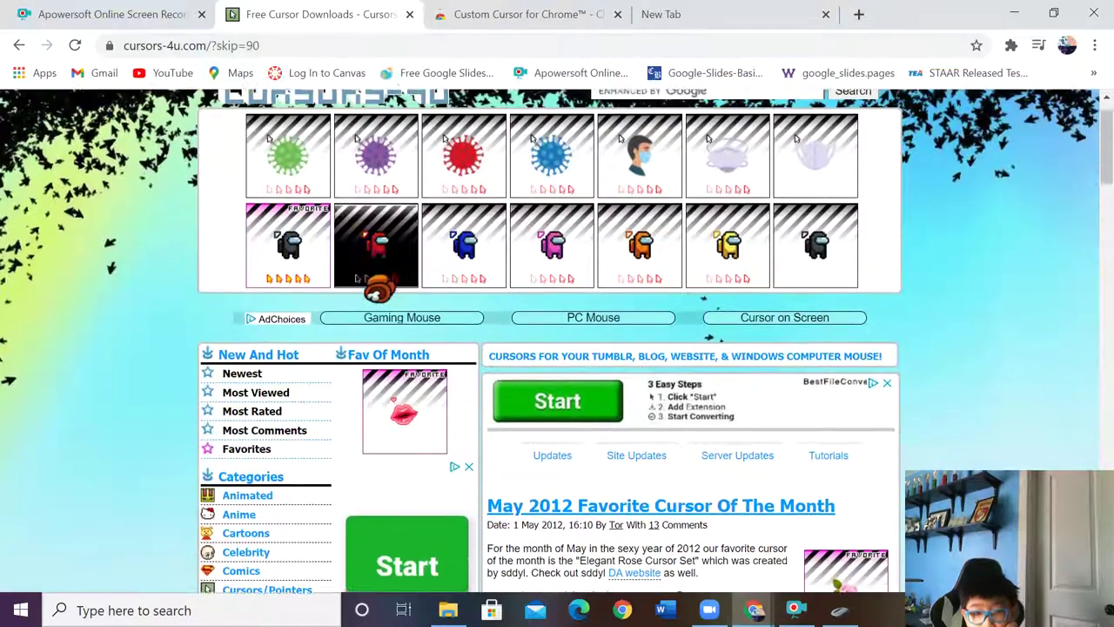
scroll(523, 287, up, 1)
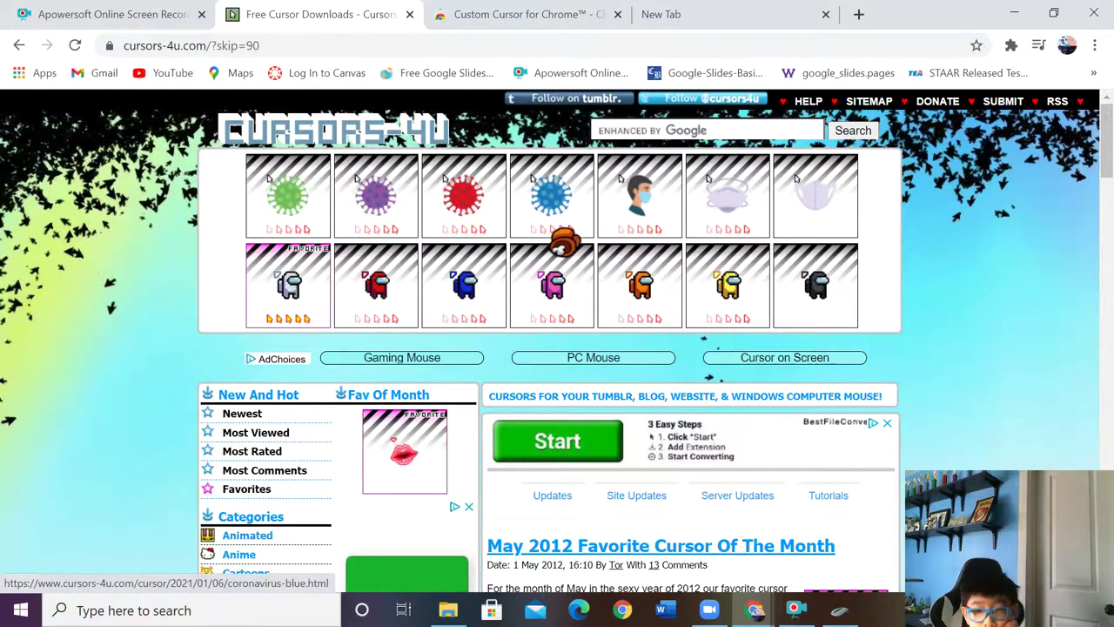
scroll(400, 320, down, 2)
scroll(253, 383, down, 1)
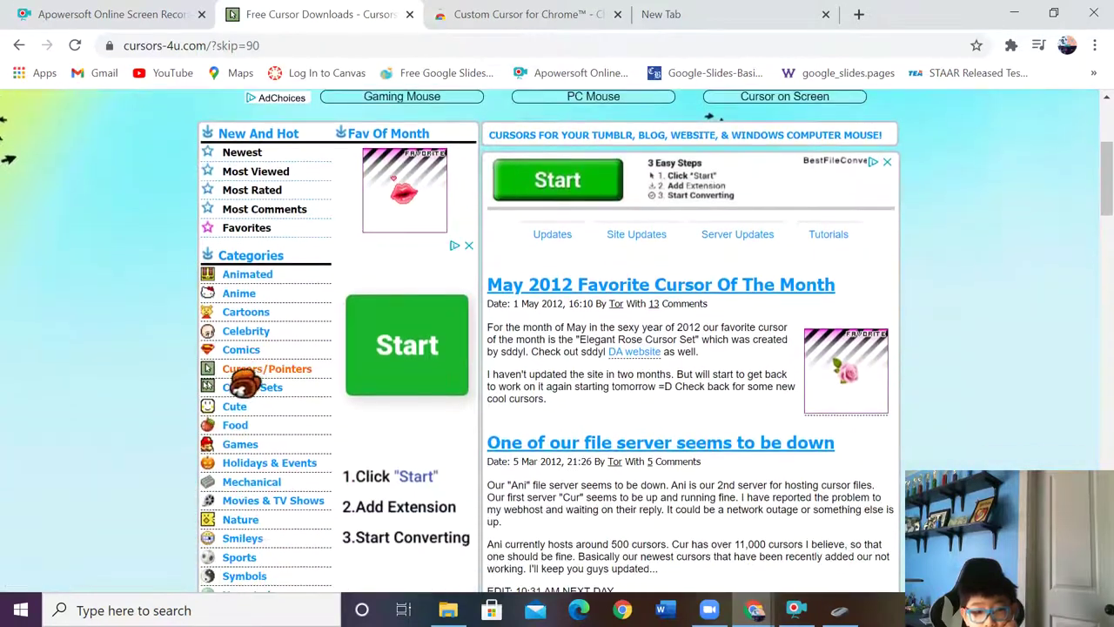
scroll(252, 383, down, 1)
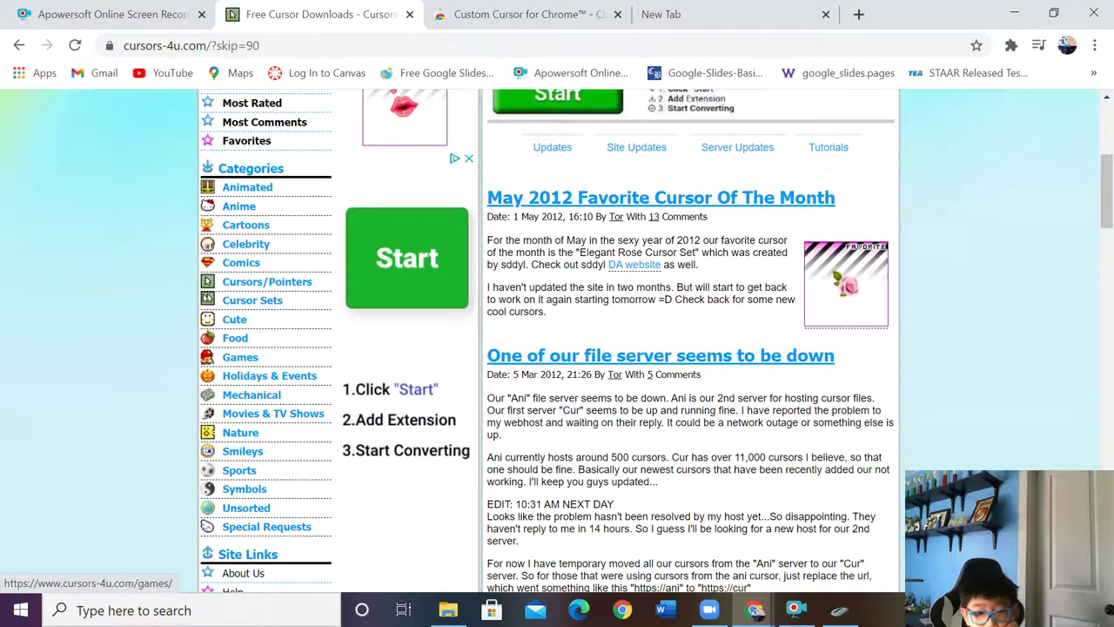
click(235, 358)
Step: Open the Among Us - Crewmates cursor page and download its .ani file
scroll(252, 365, down, 1)
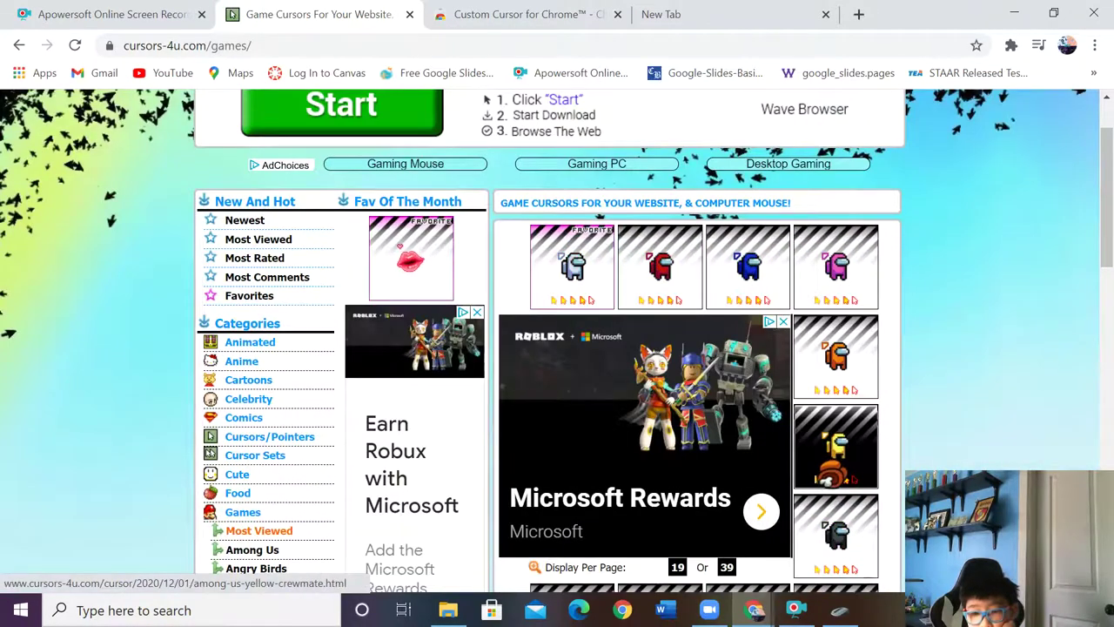
scroll(832, 448, down, 4)
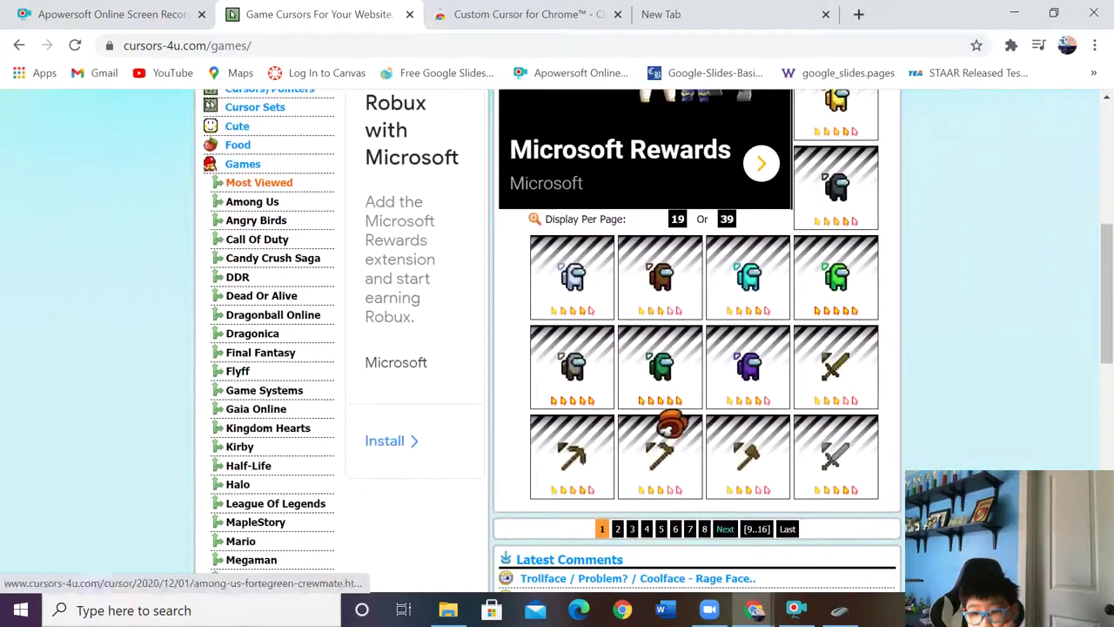
scroll(598, 376, up, 2)
scroll(597, 376, up, 3)
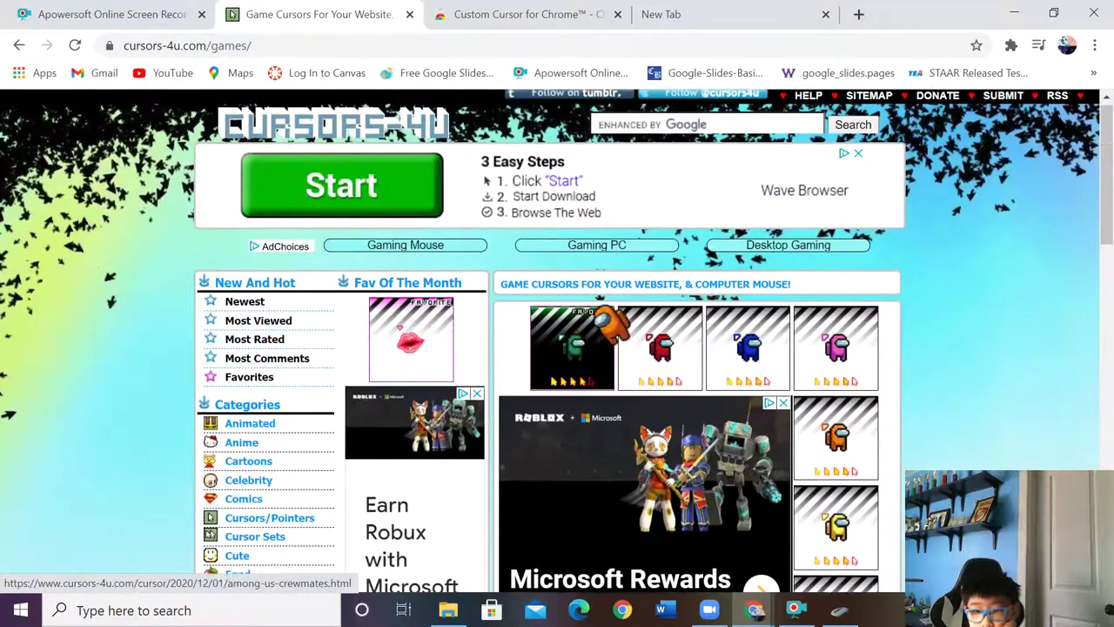
click(575, 348)
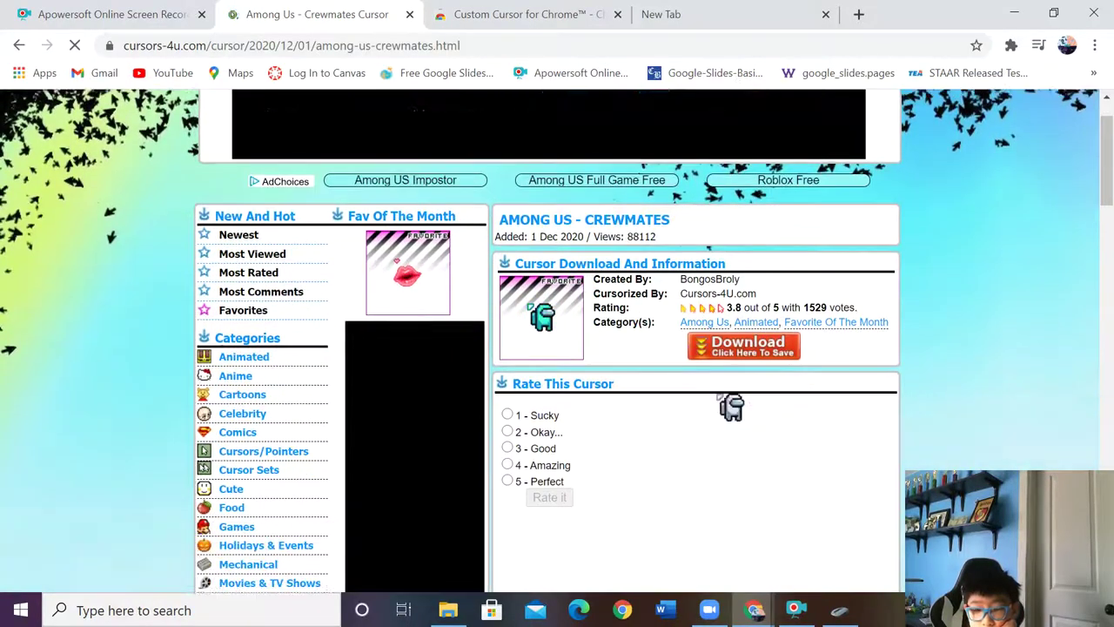
scroll(735, 374, down, 1)
click(740, 335)
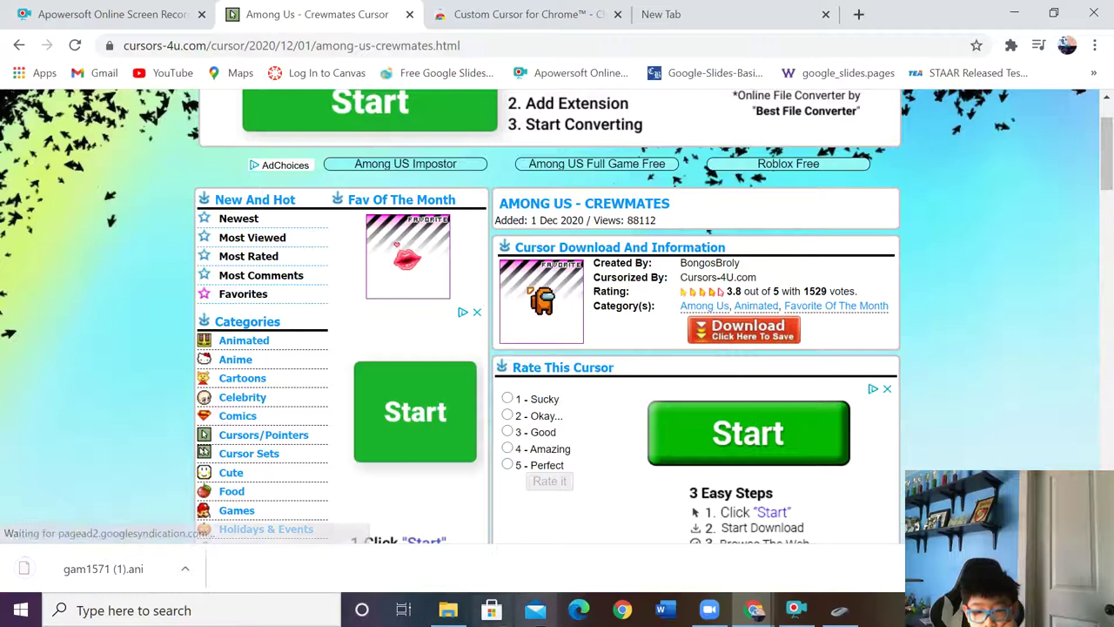
Step: Set Normal Select to gam1571 (1).ani from Downloads, then apply and close Mouse Properties
click(838, 609)
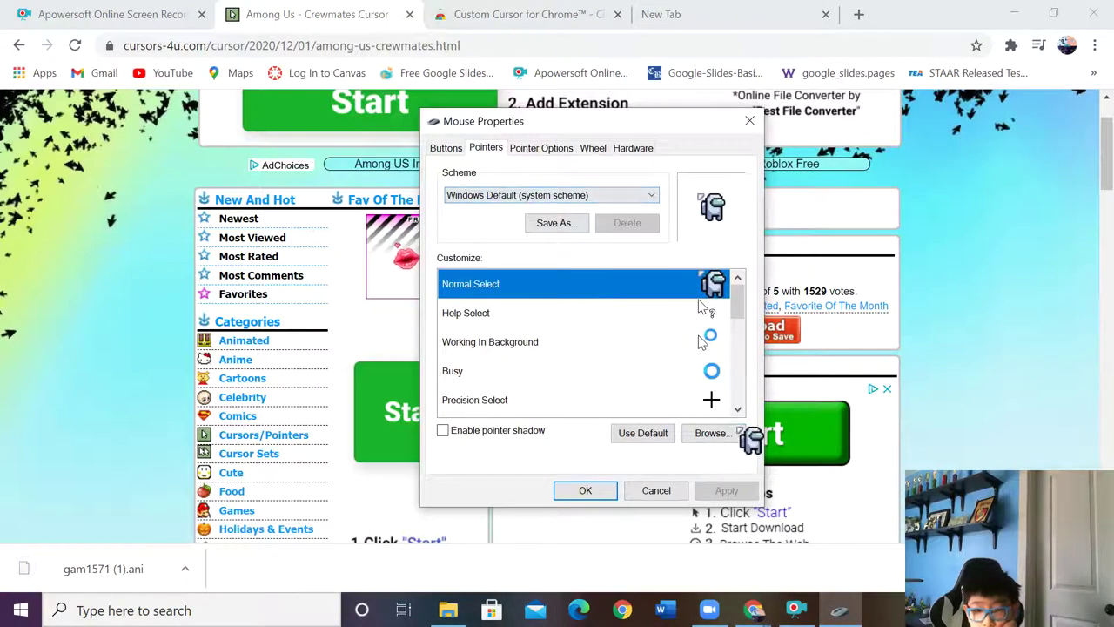
click(722, 433)
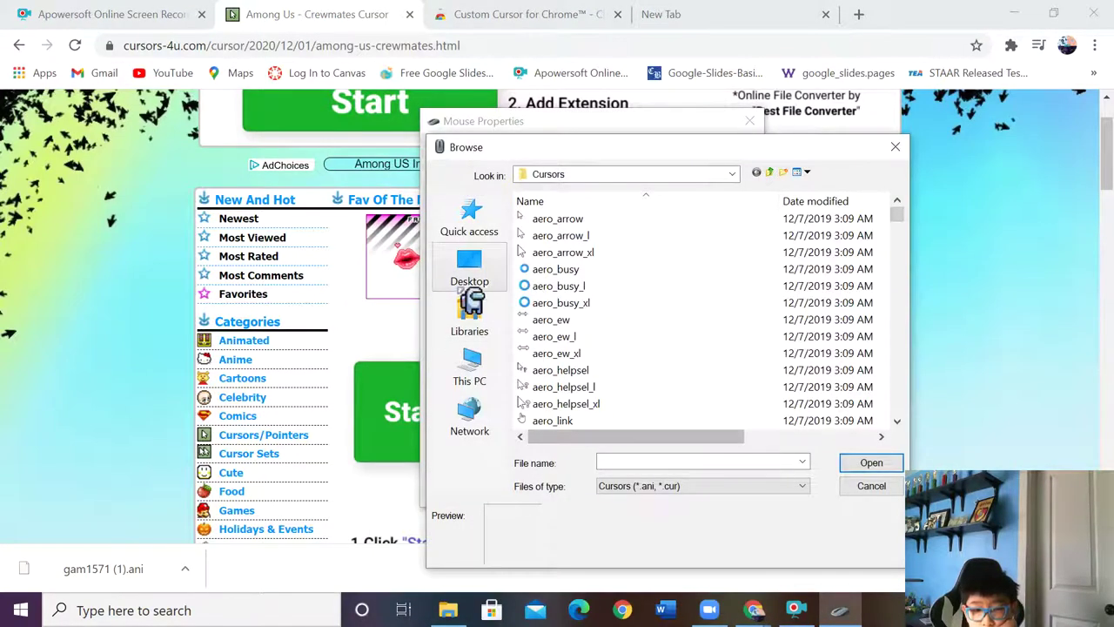
click(469, 274)
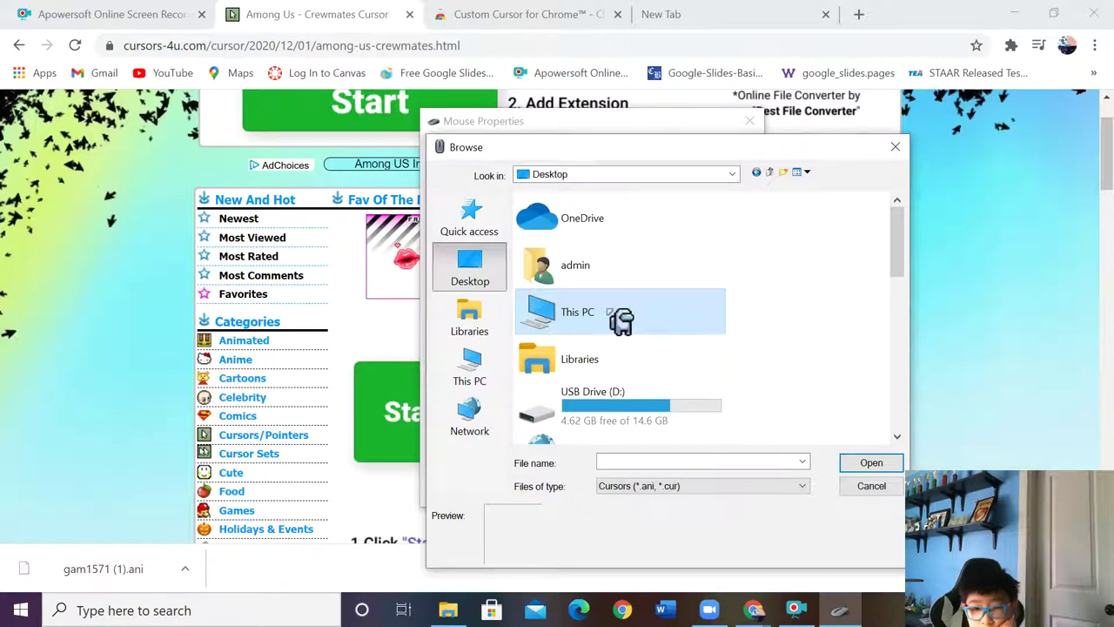
double_click(617, 320)
scroll(587, 311, down, 2)
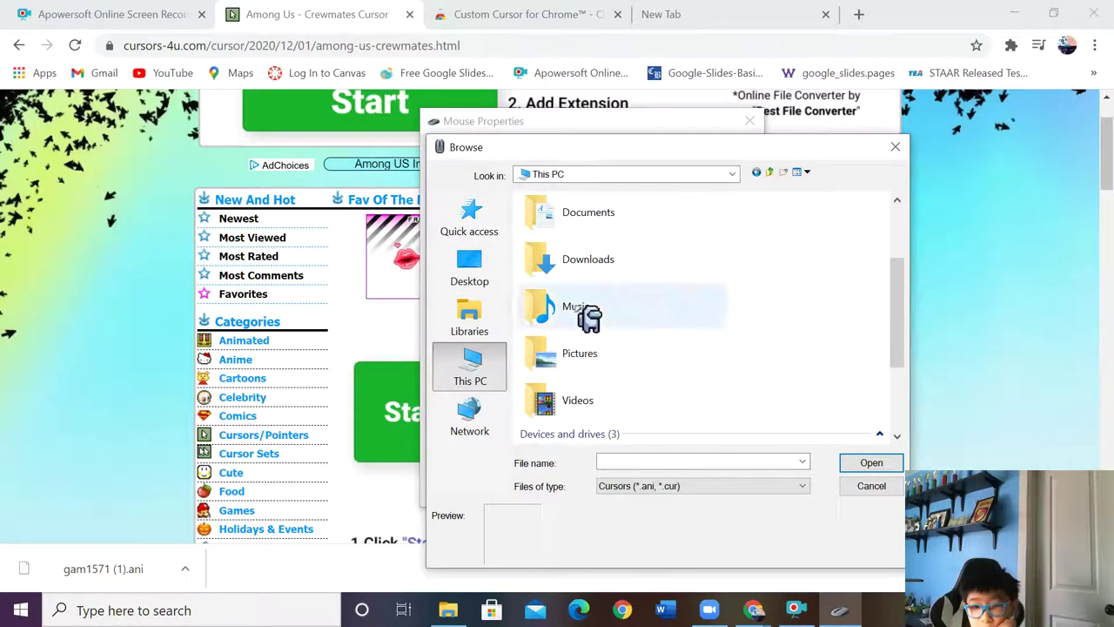
double_click(587, 265)
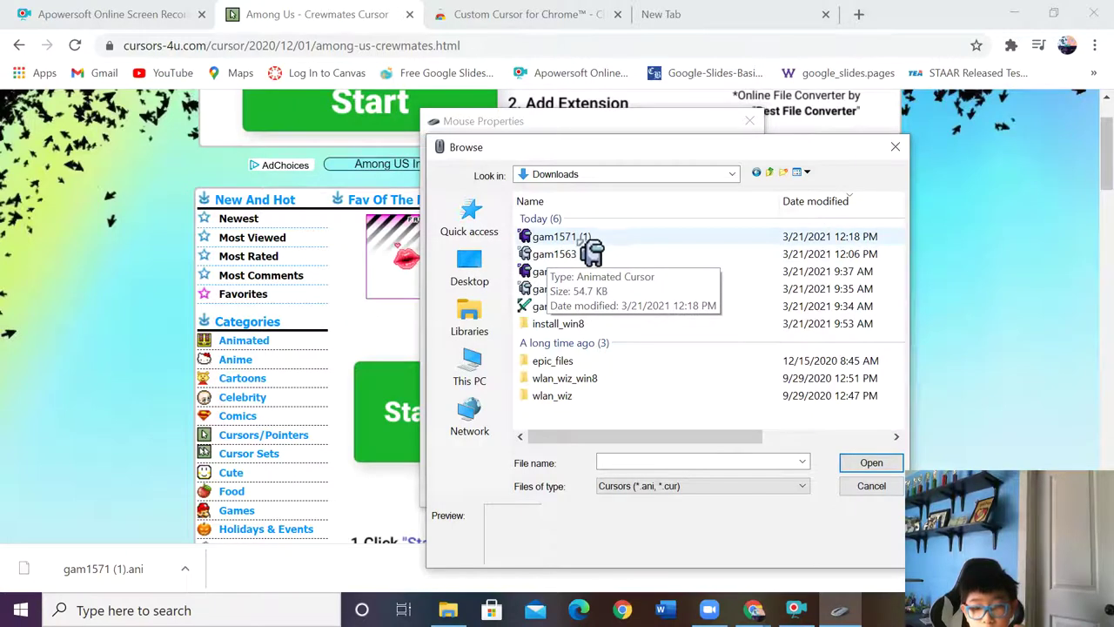
double_click(581, 241)
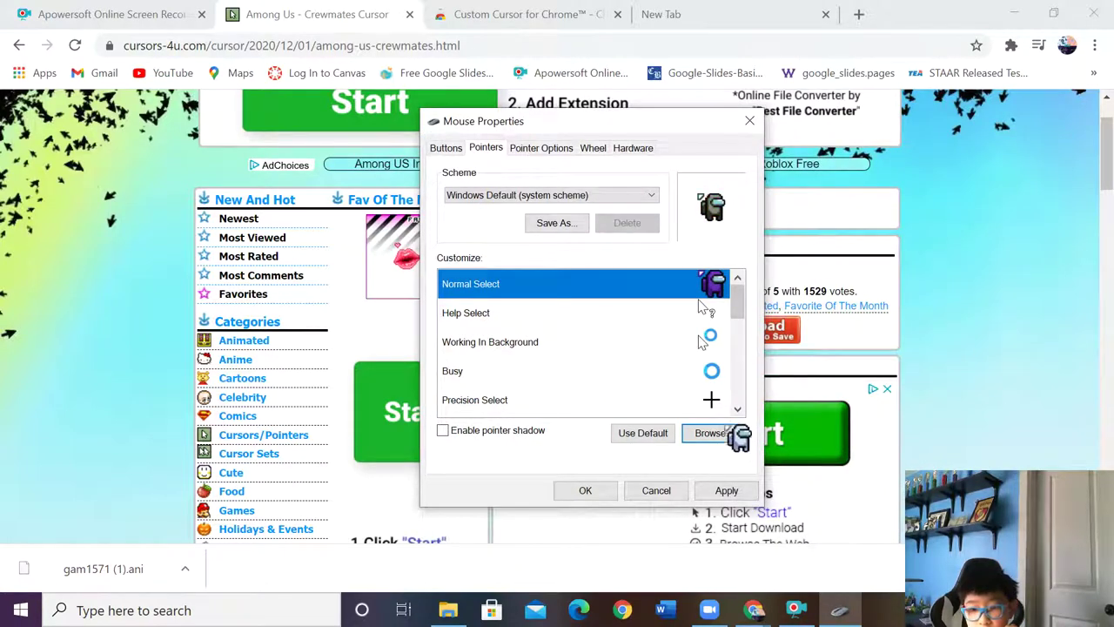
click(730, 490)
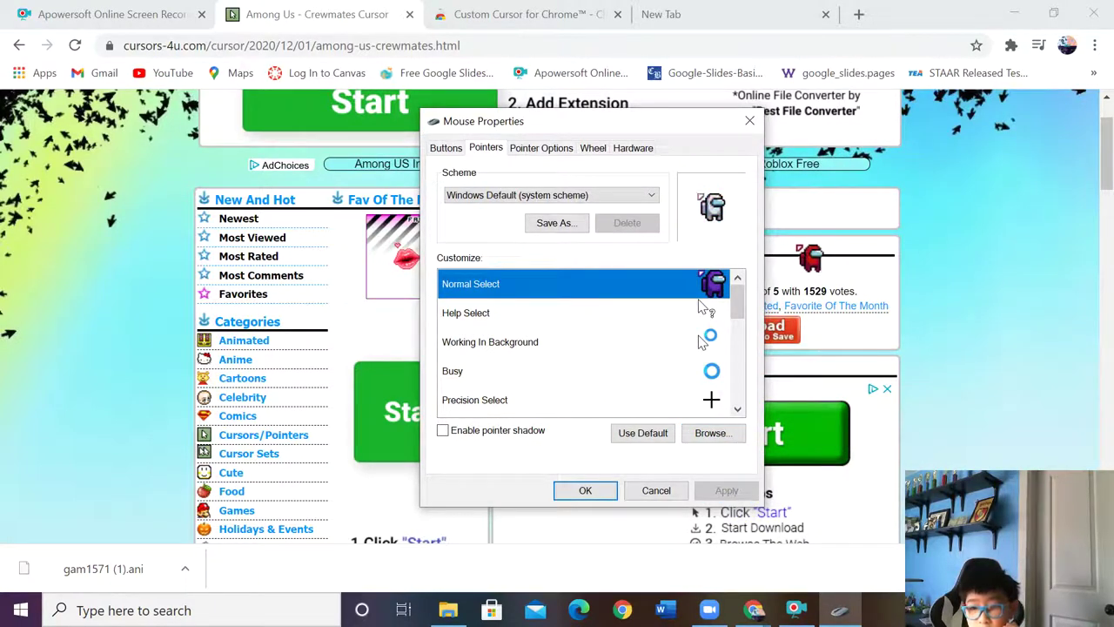
click(754, 125)
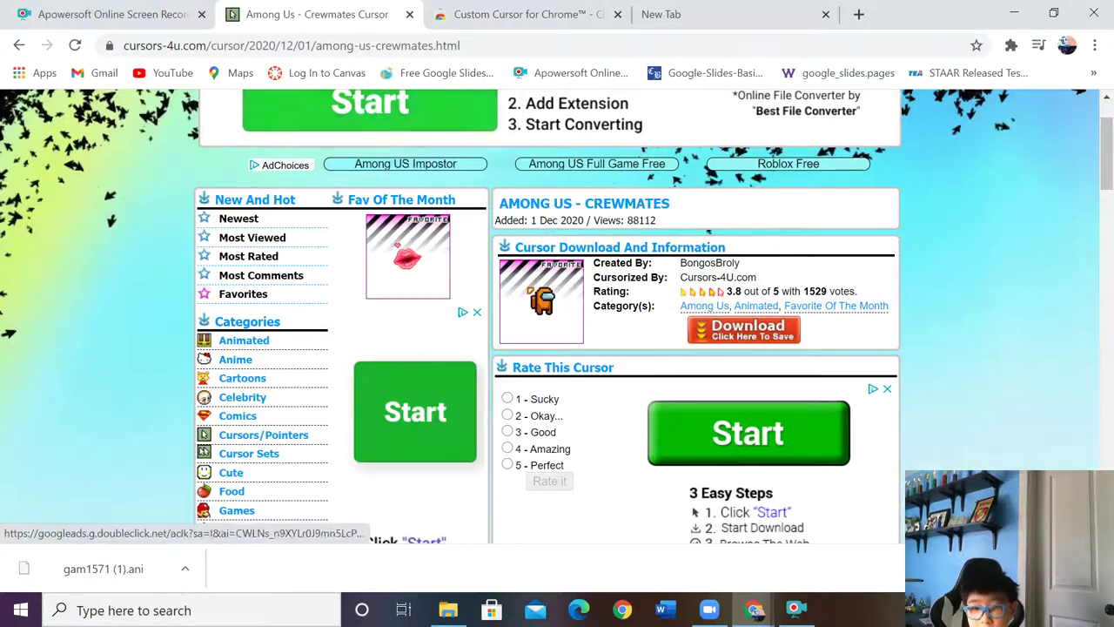
Step: From the Custom Cursor for Chrome store listing, follow the custom-cursor.com link
click(514, 14)
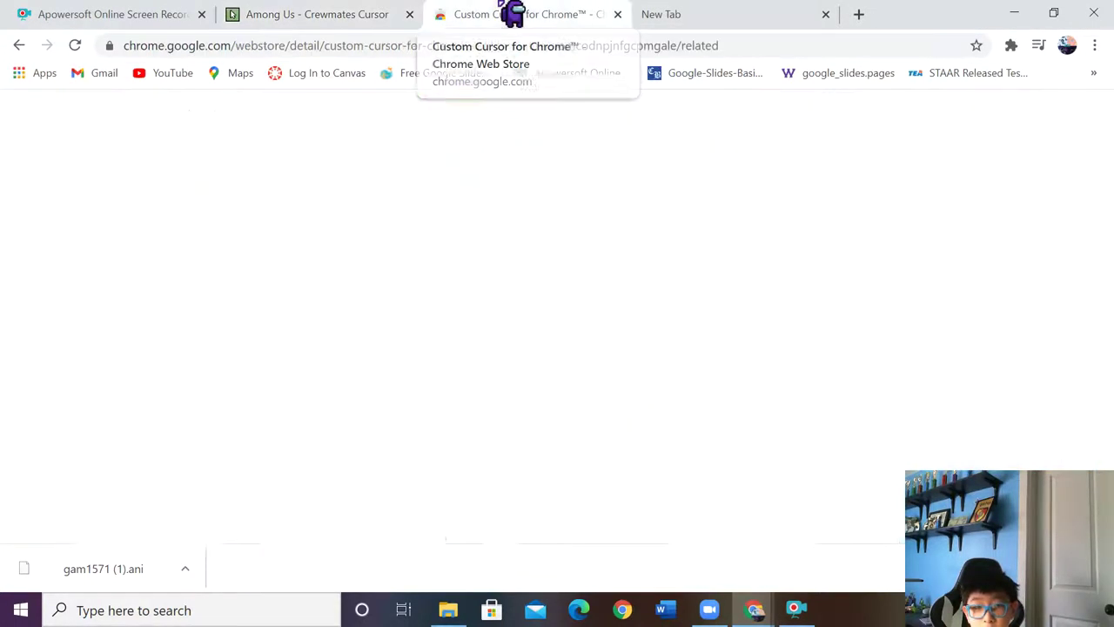
scroll(249, 228, up, 2)
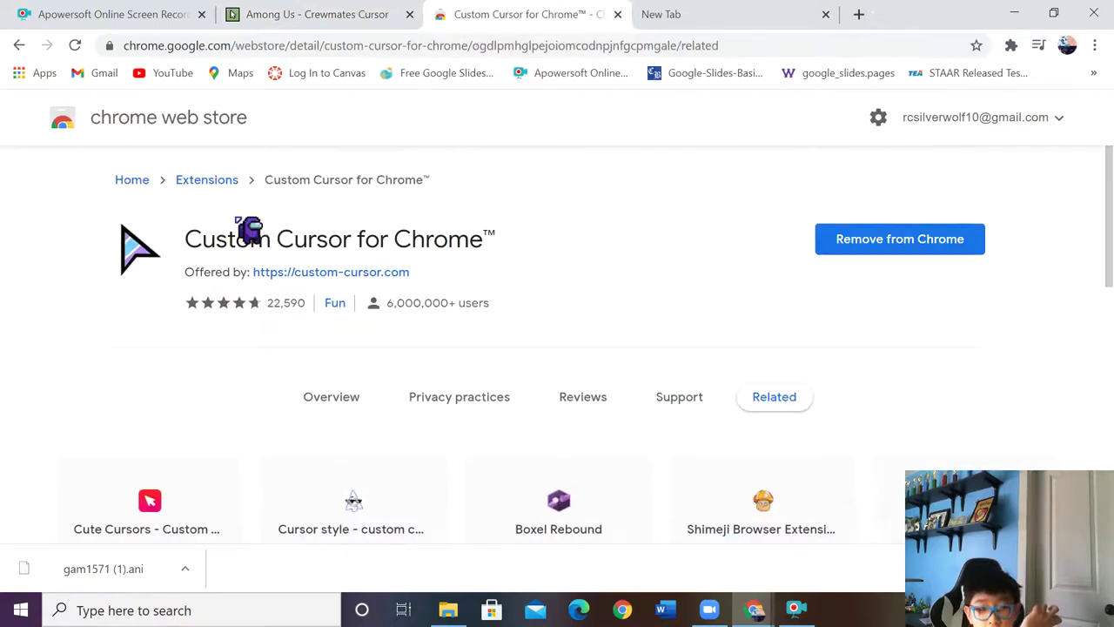
drag(193, 237, 491, 249)
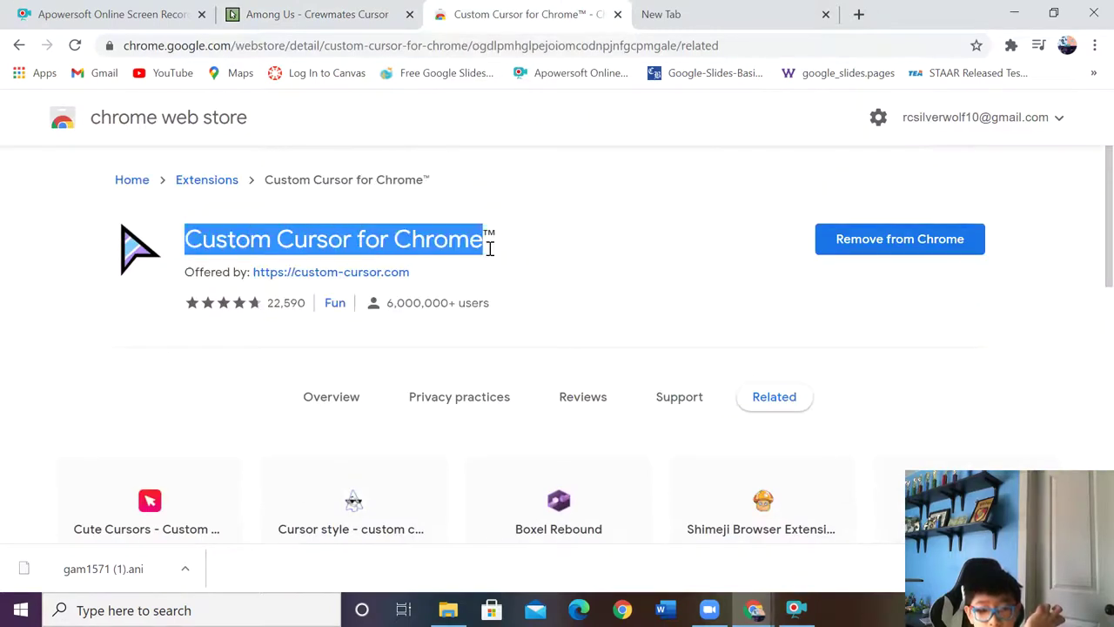
click(567, 301)
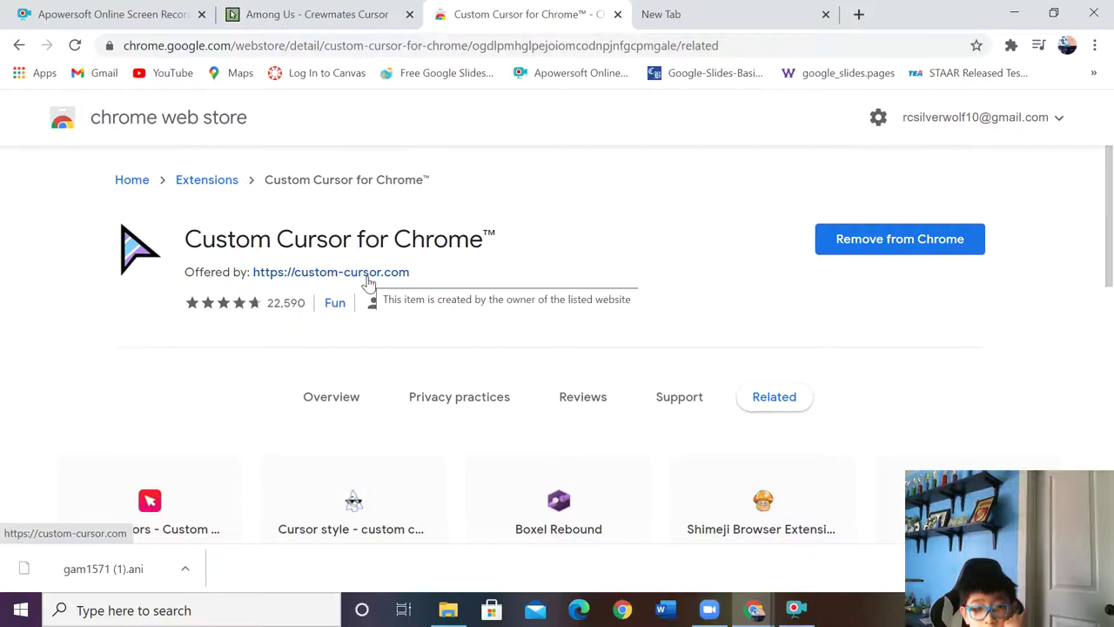
click(369, 284)
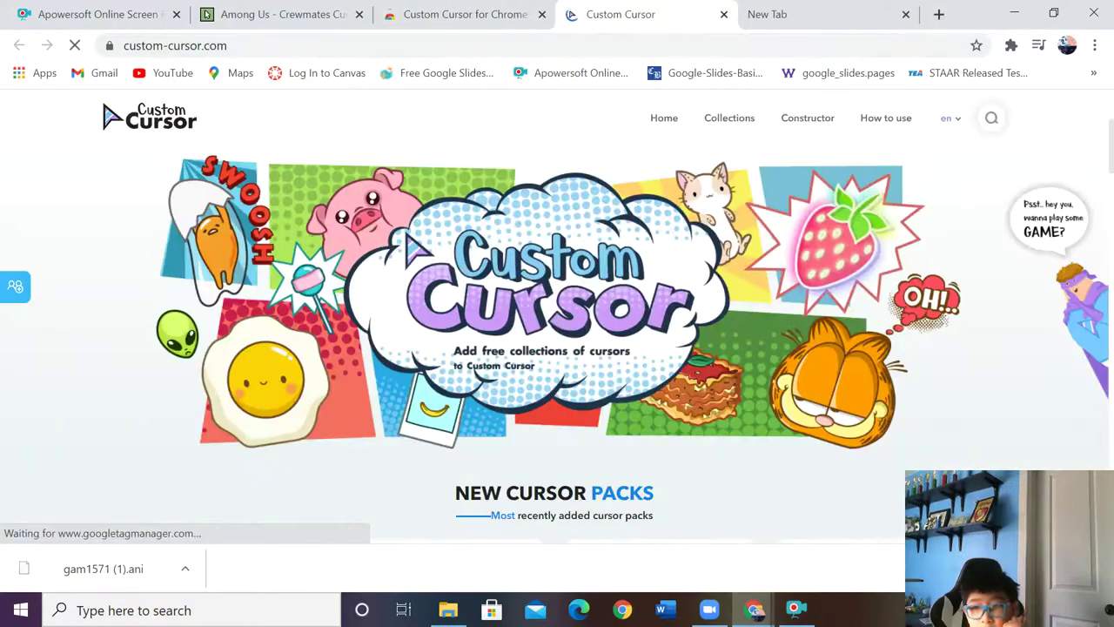
scroll(602, 276, down, 5)
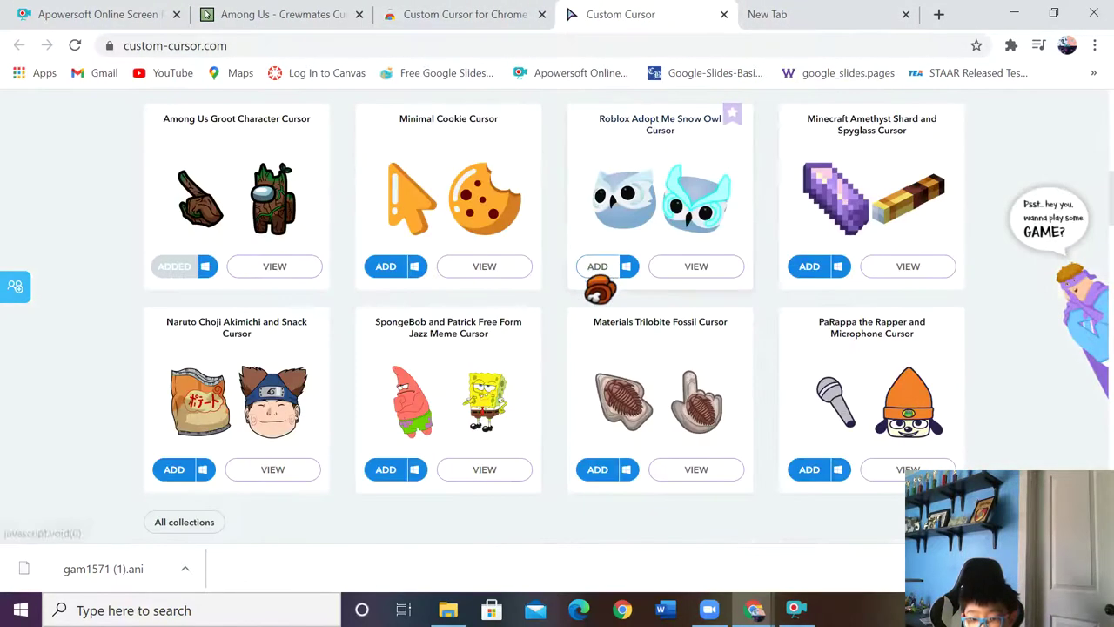
scroll(519, 279, up, 5)
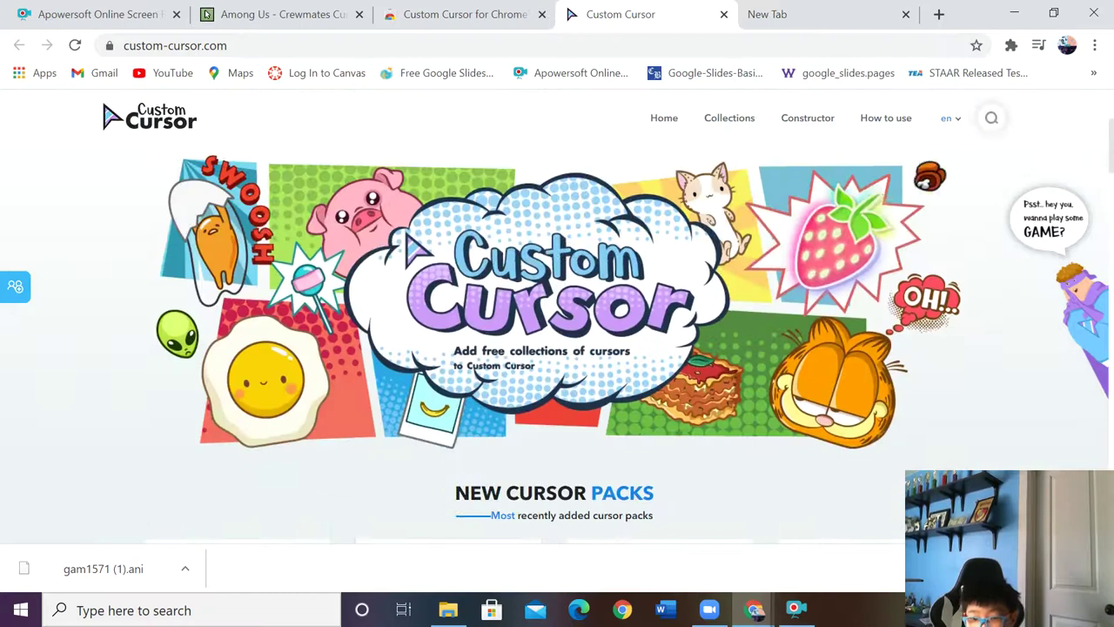
Step: Search custom-cursor.com for 'among us'
click(989, 120)
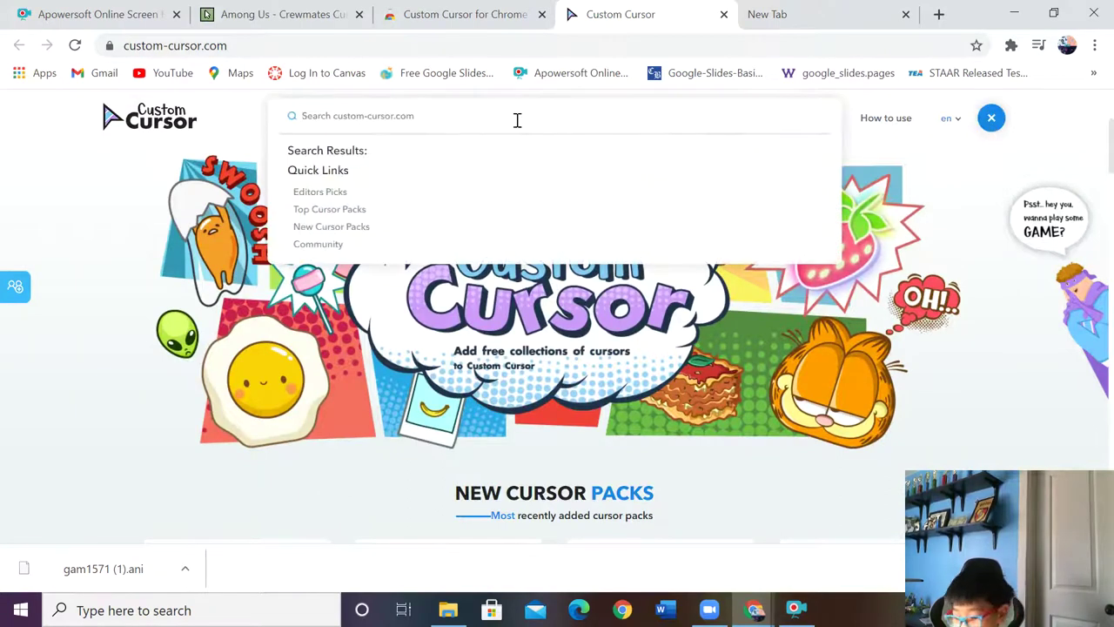
text(among us)
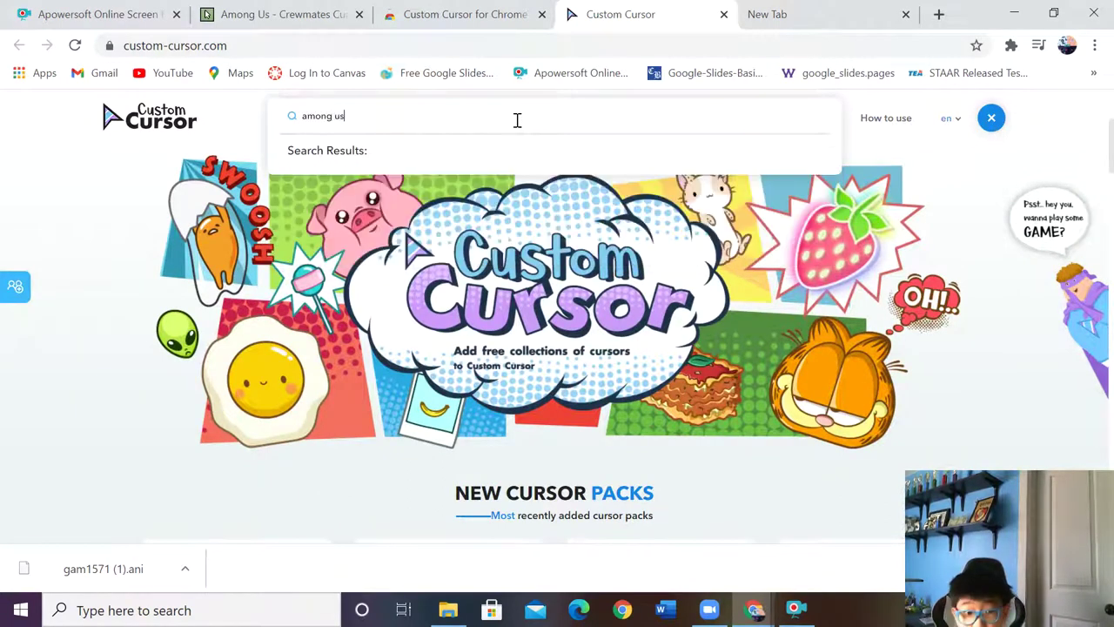
key(Return)
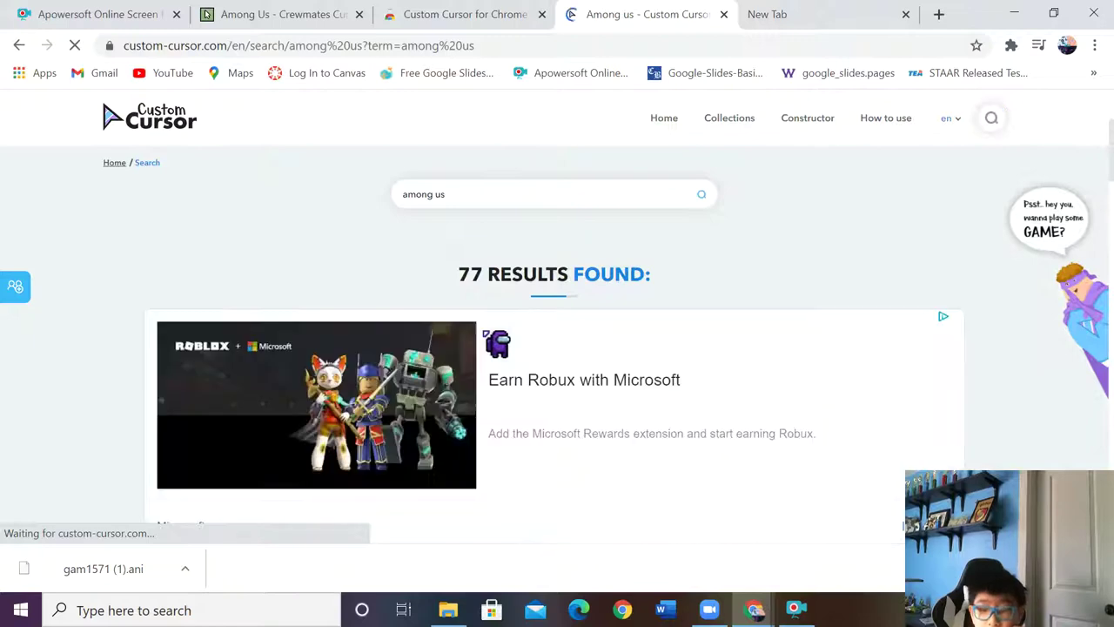
Step: Scroll through the 77 among us cursor result cards
scroll(558, 348, down, 4)
scroll(557, 349, down, 2)
scroll(557, 348, down, 3)
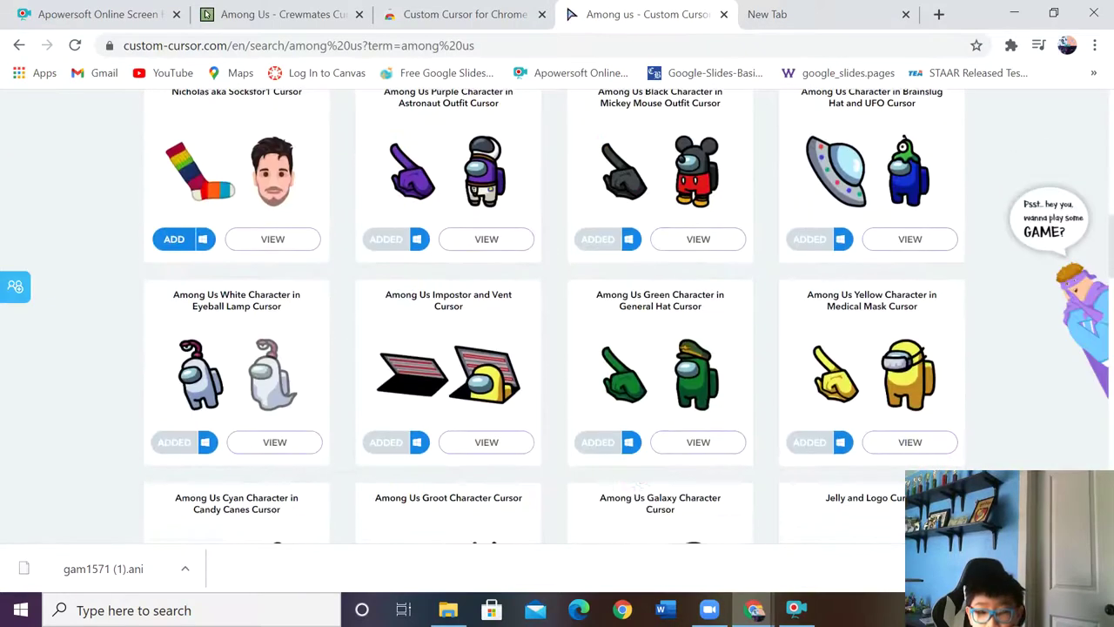
scroll(155, 410, up, 2)
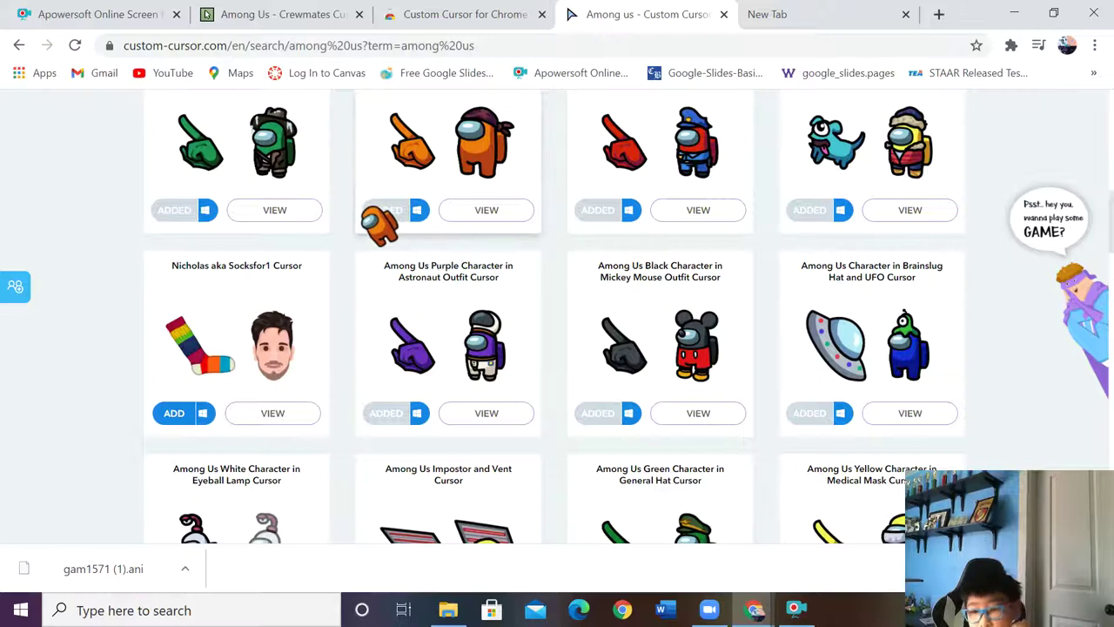
scroll(374, 217, down, 4)
scroll(513, 322, down, 1)
scroll(514, 487, up, 2)
scroll(460, 394, down, 5)
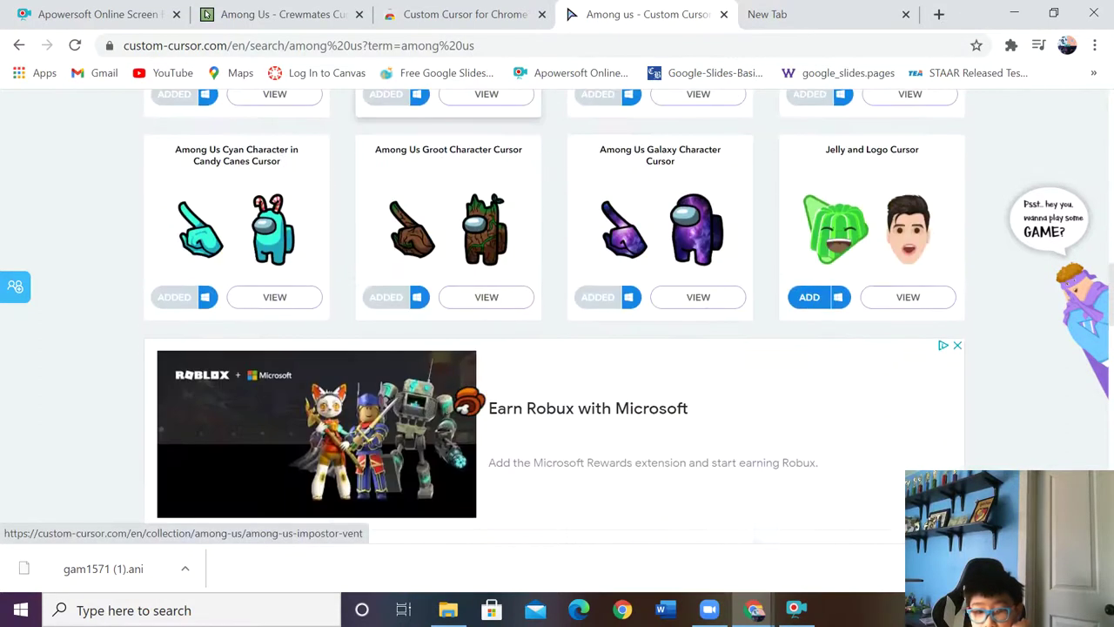
scroll(470, 401, up, 5)
scroll(470, 401, up, 10)
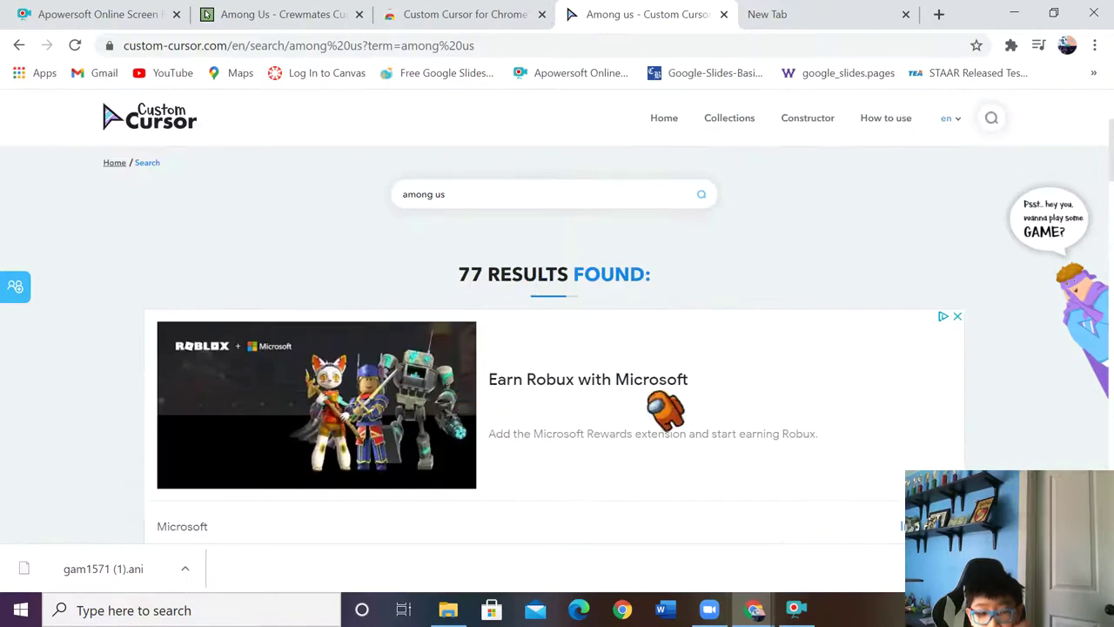
scroll(627, 400, down, 4)
scroll(605, 375, down, 3)
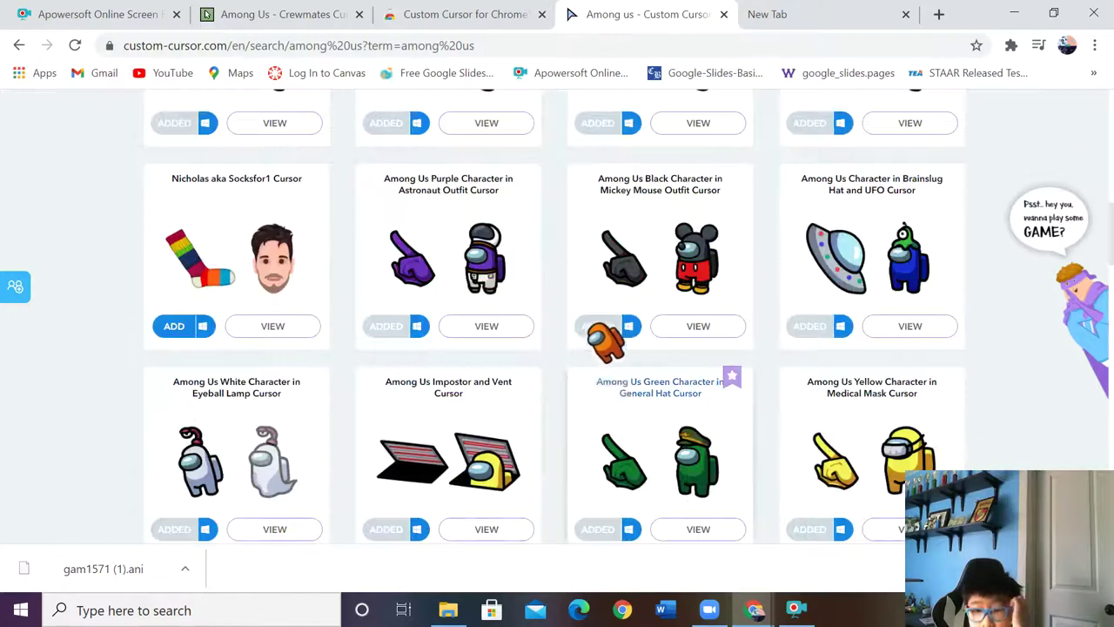
scroll(636, 383, down, 4)
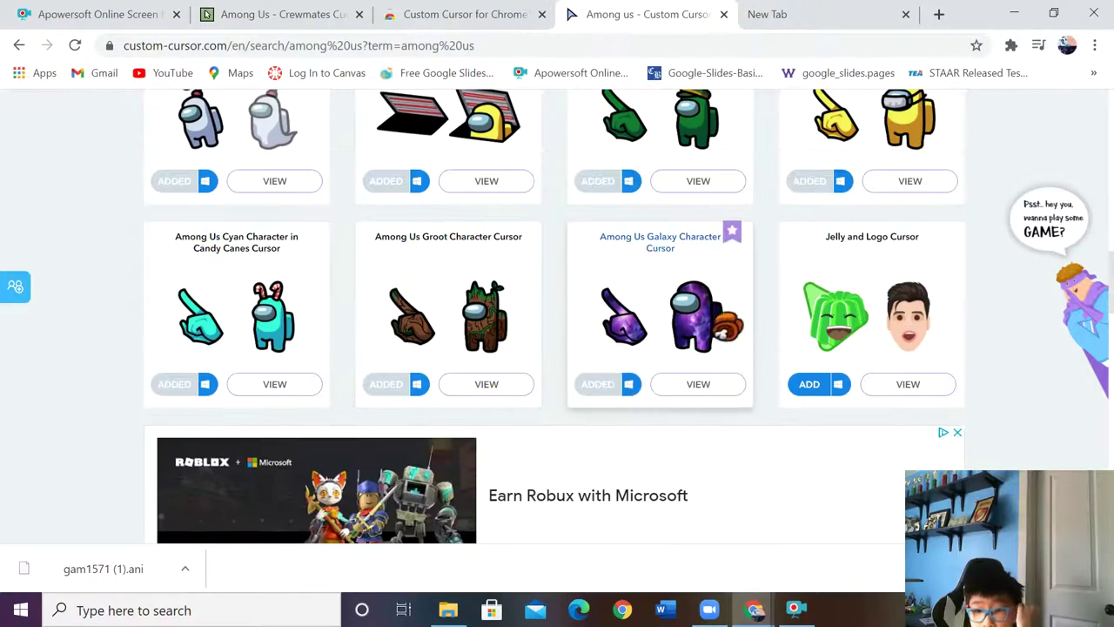
scroll(540, 272, up, 10)
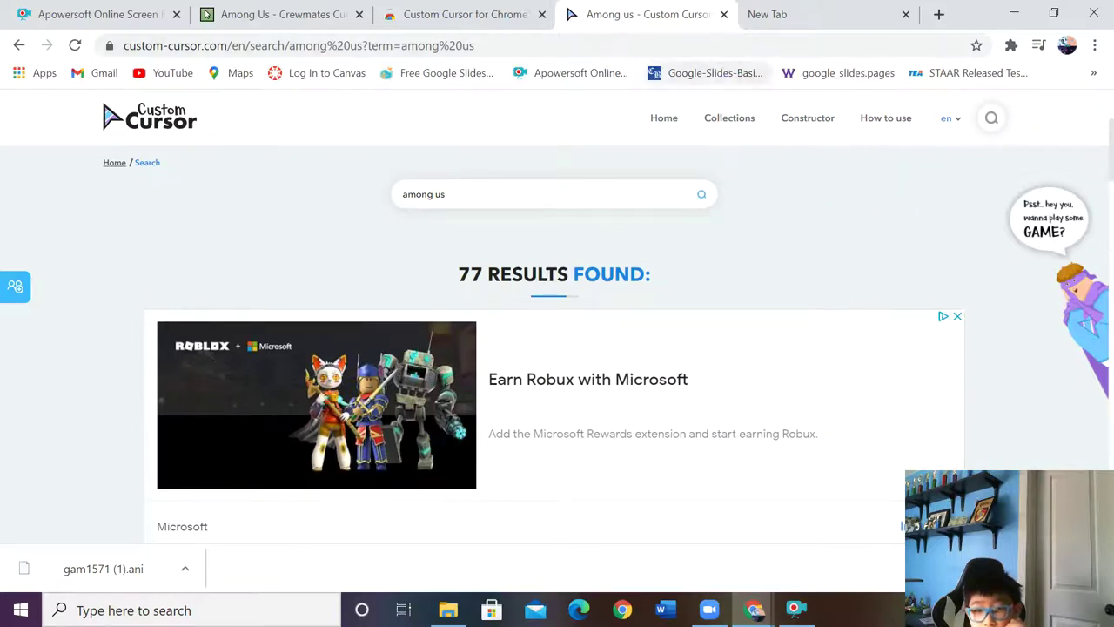
scroll(722, 287, down, 3)
scroll(923, 288, up, 3)
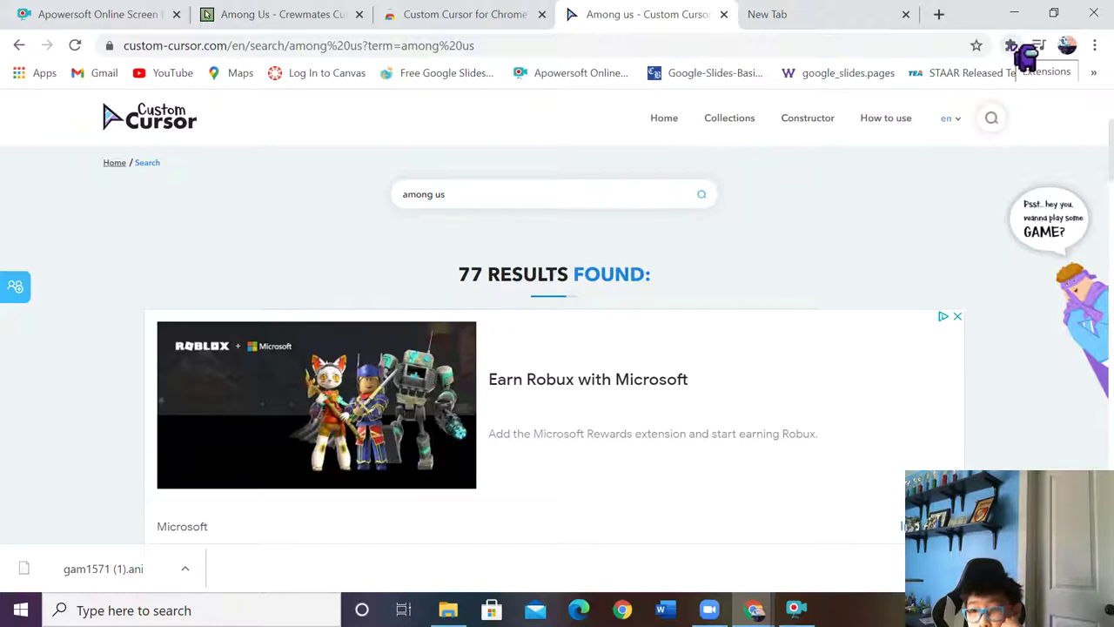
click(1011, 46)
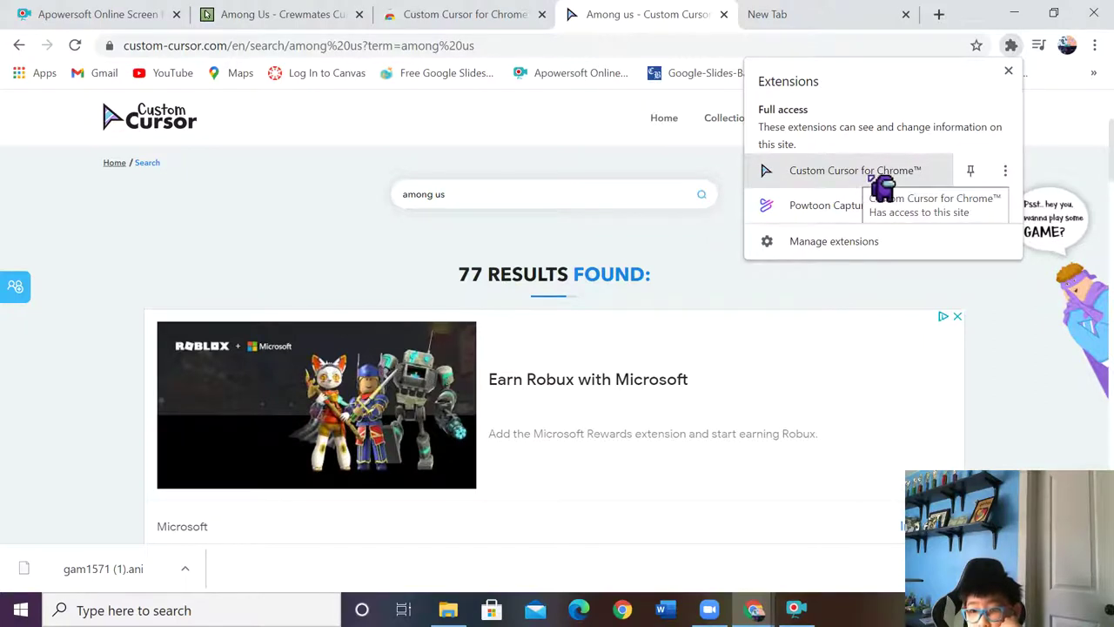
click(870, 179)
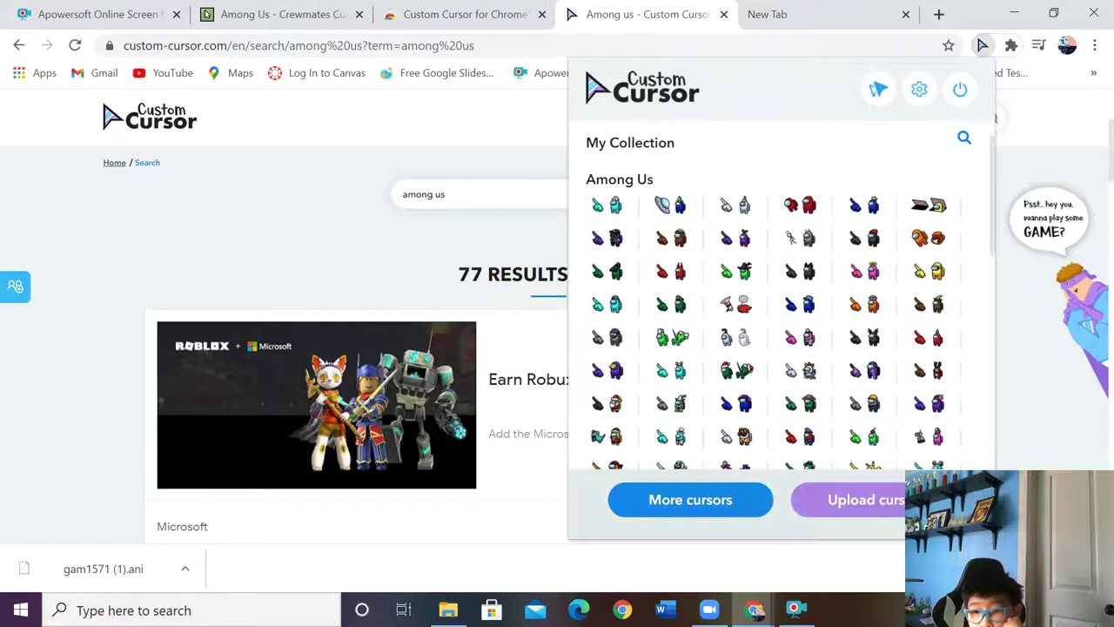
scroll(726, 298, down, 5)
scroll(784, 331, up, 3)
scroll(834, 352, up, 2)
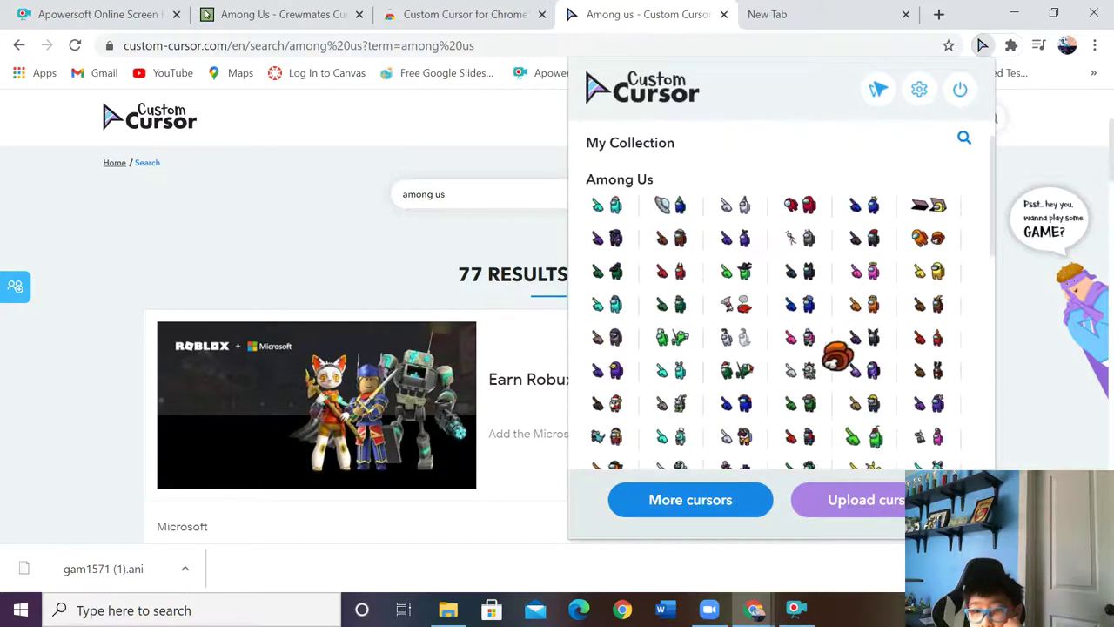
scroll(667, 223, down, 1)
scroll(672, 242, up, 1)
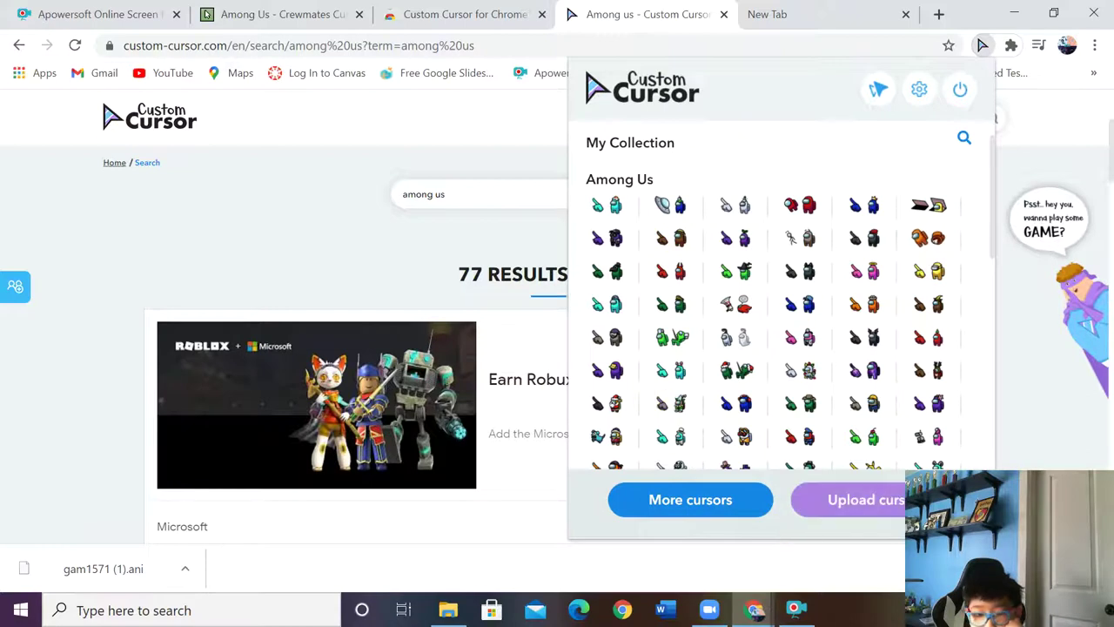
click(390, 254)
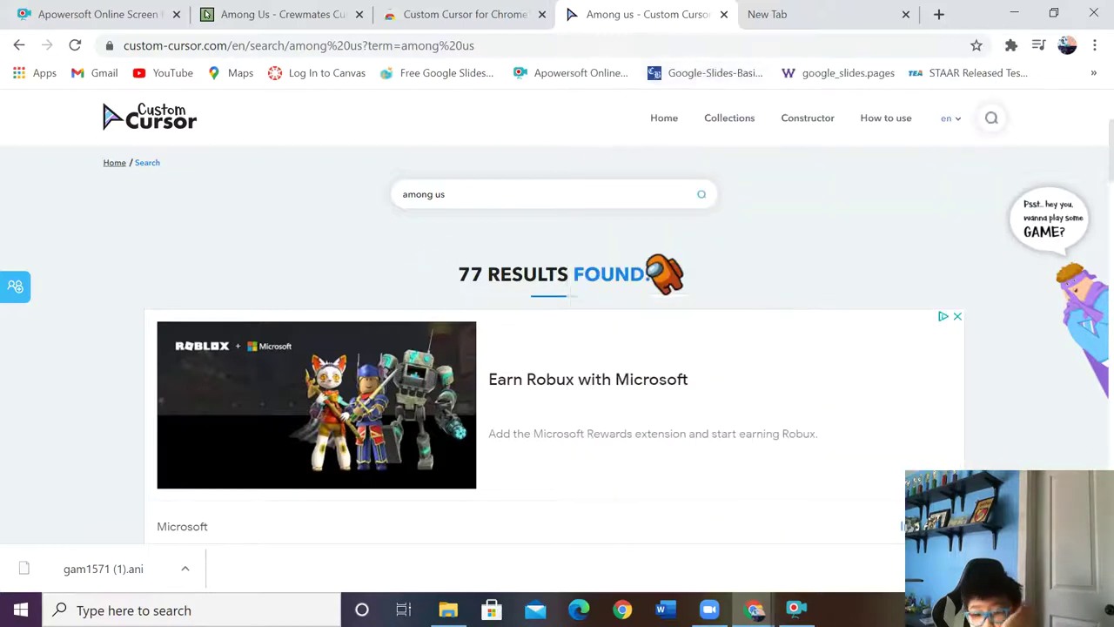
Step: Search the site for 'minecraft', correcting the misspelled 'minecfarft' query
mouse_move(991, 521)
mouse_down()
mouse_move(903, 430)
mouse_move(974, 472)
mouse_up()
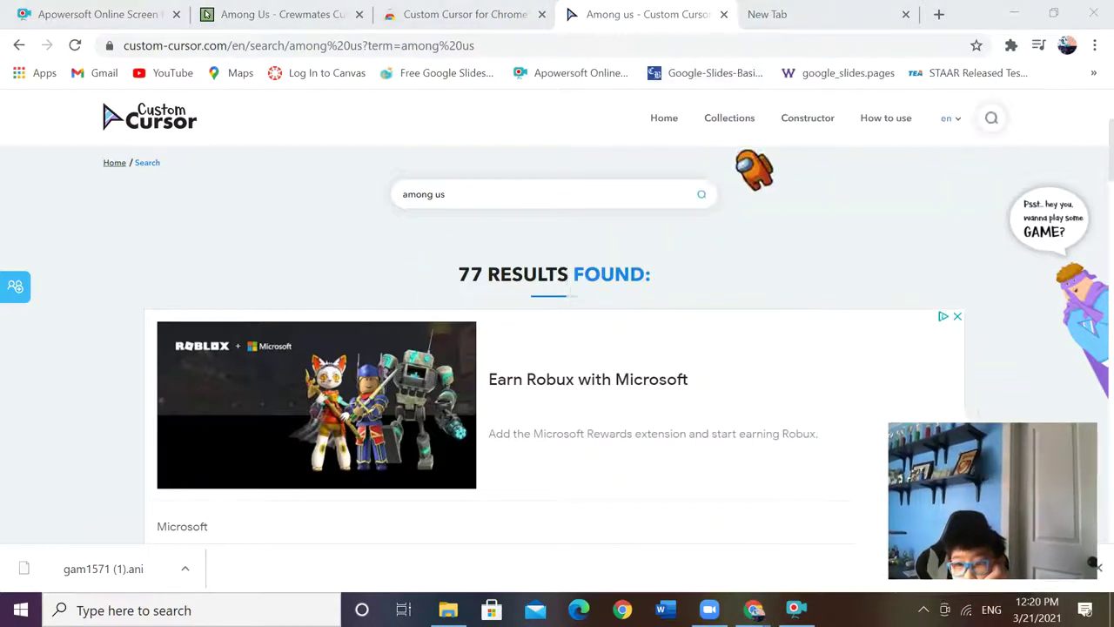
click(614, 189)
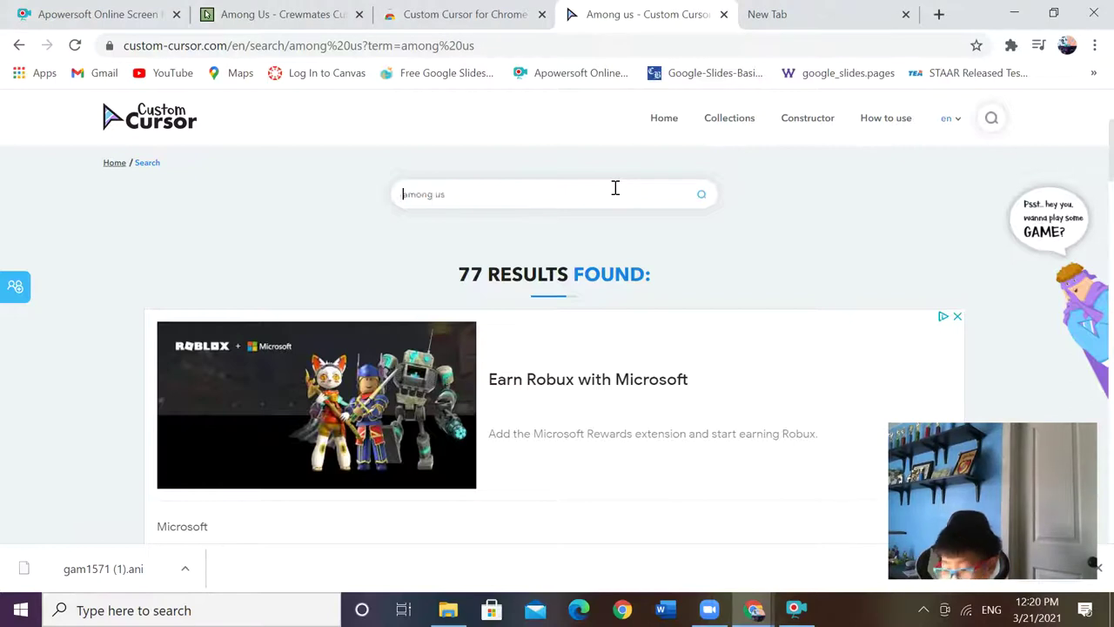
text(minec)
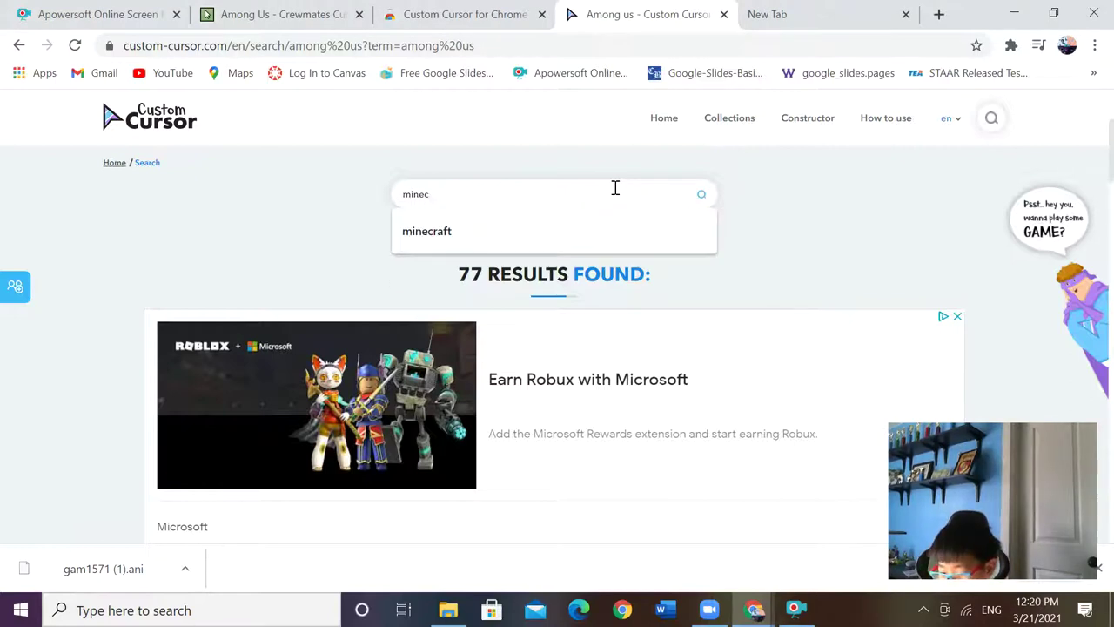
text(farft)
key(Return)
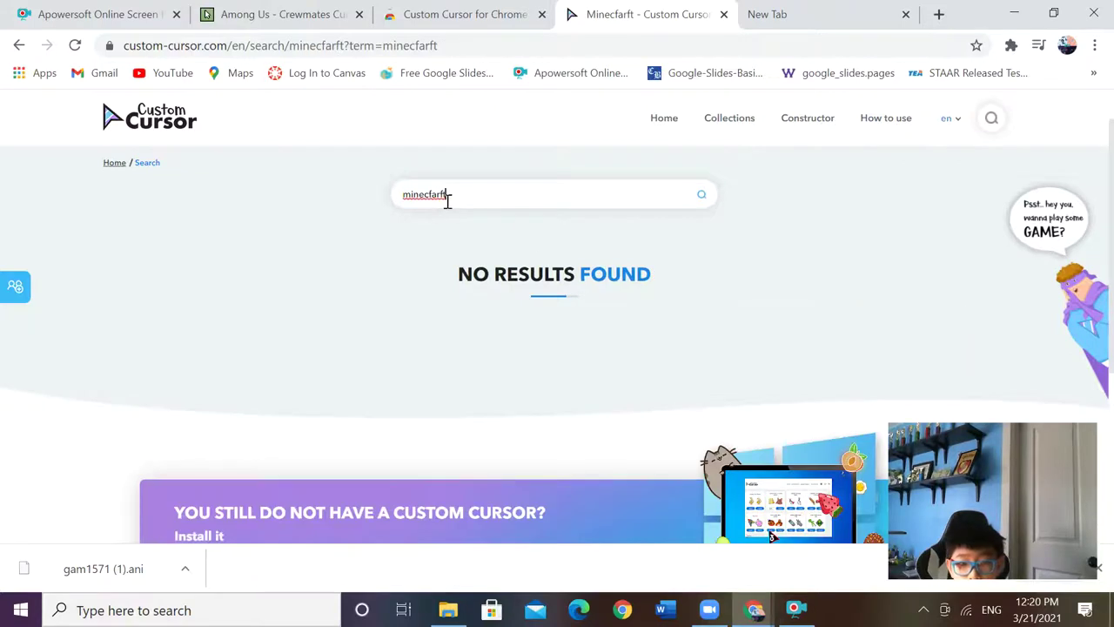
key(BackSpace)
key(BackSpace)
key(BackSpace)
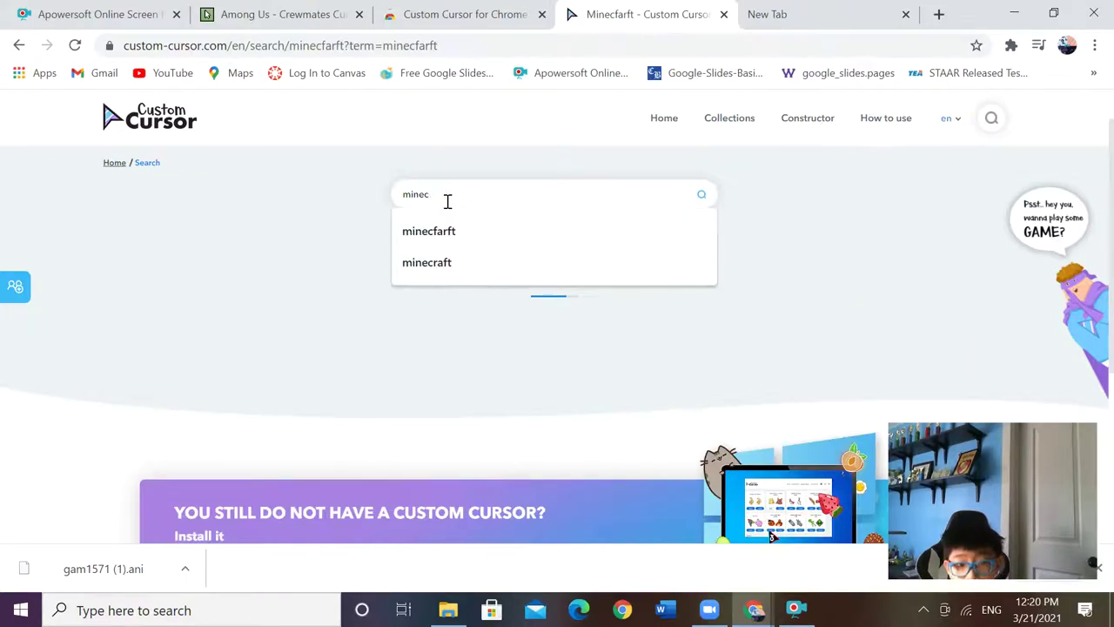
text(raft)
key(Return)
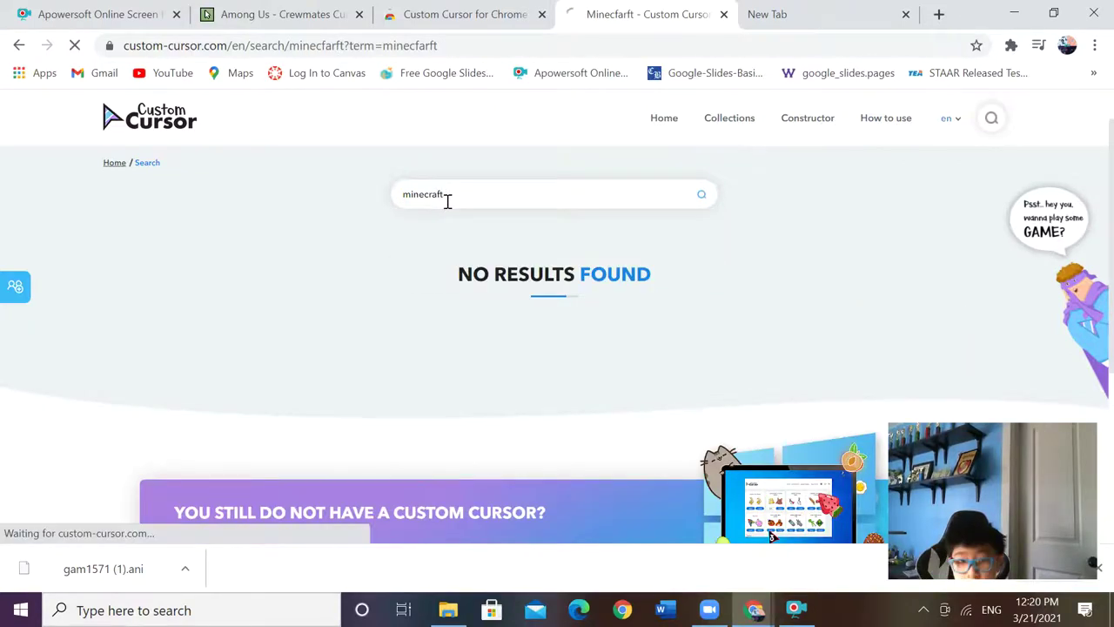
scroll(348, 313, down, 7)
scroll(261, 313, up, 4)
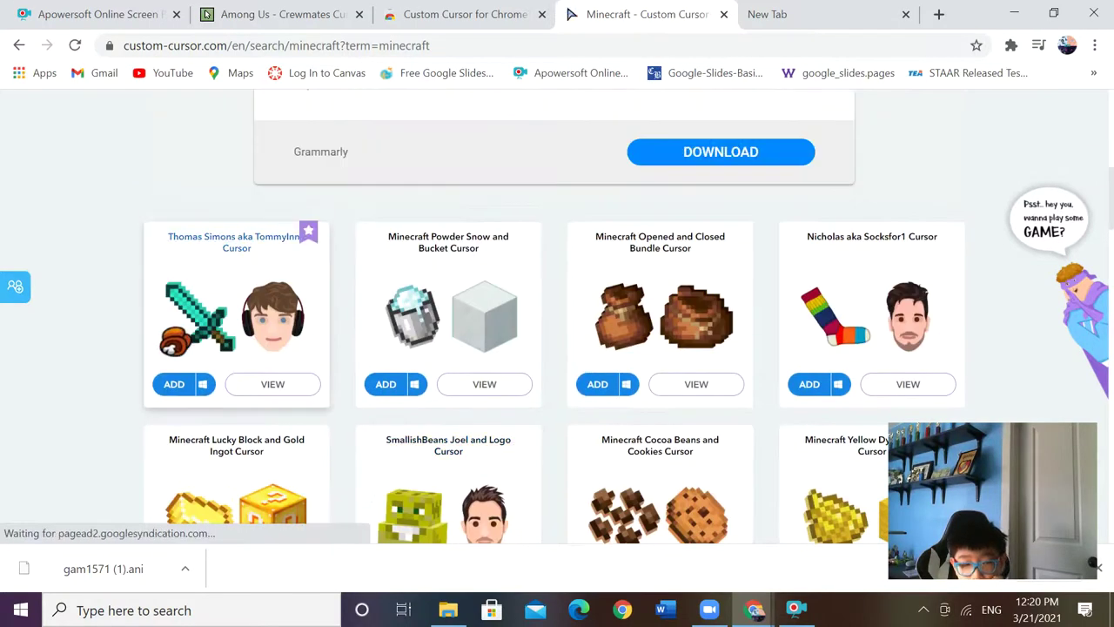
scroll(174, 311, down, 1)
scroll(174, 313, up, 4)
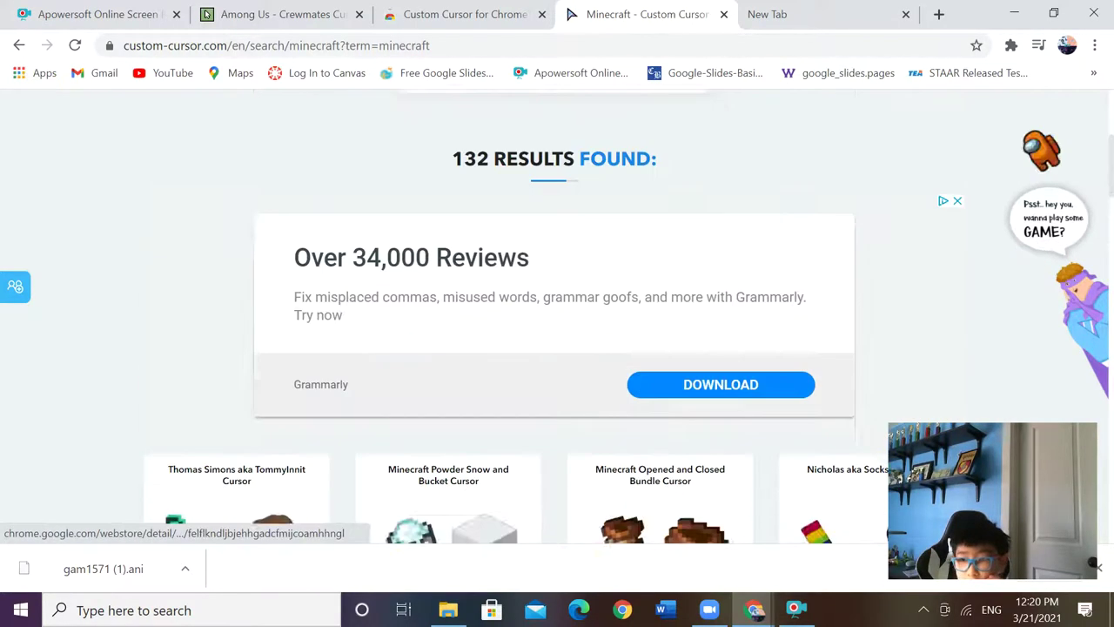
click(1010, 45)
click(910, 171)
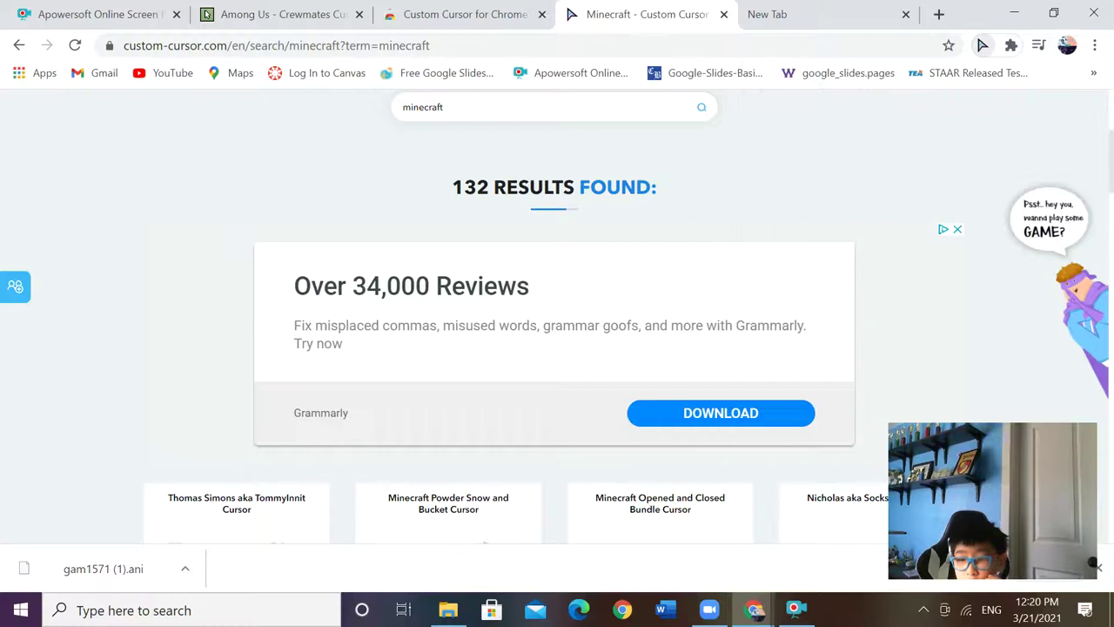
click(1057, 318)
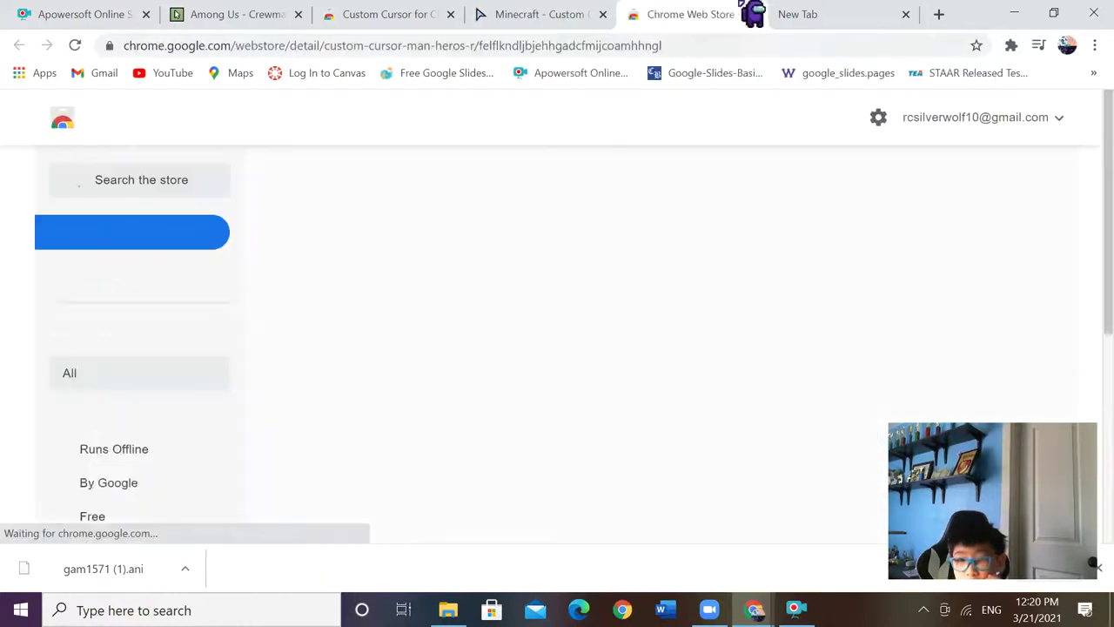
key(ctrl+w)
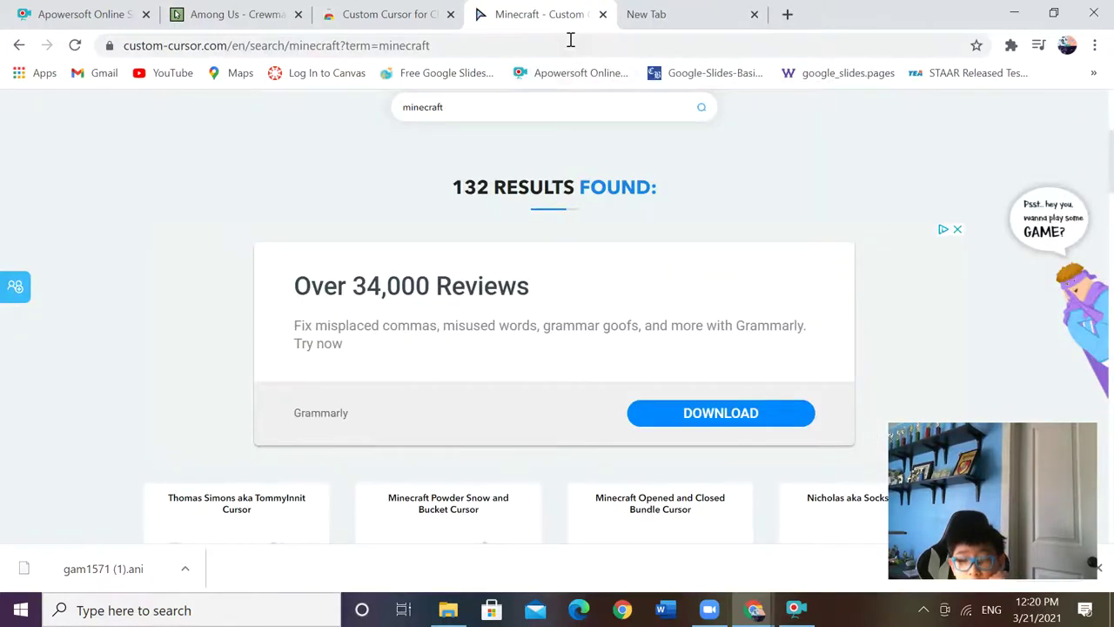
scroll(688, 344, down, 1)
scroll(553, 378, down, 2)
scroll(553, 379, down, 3)
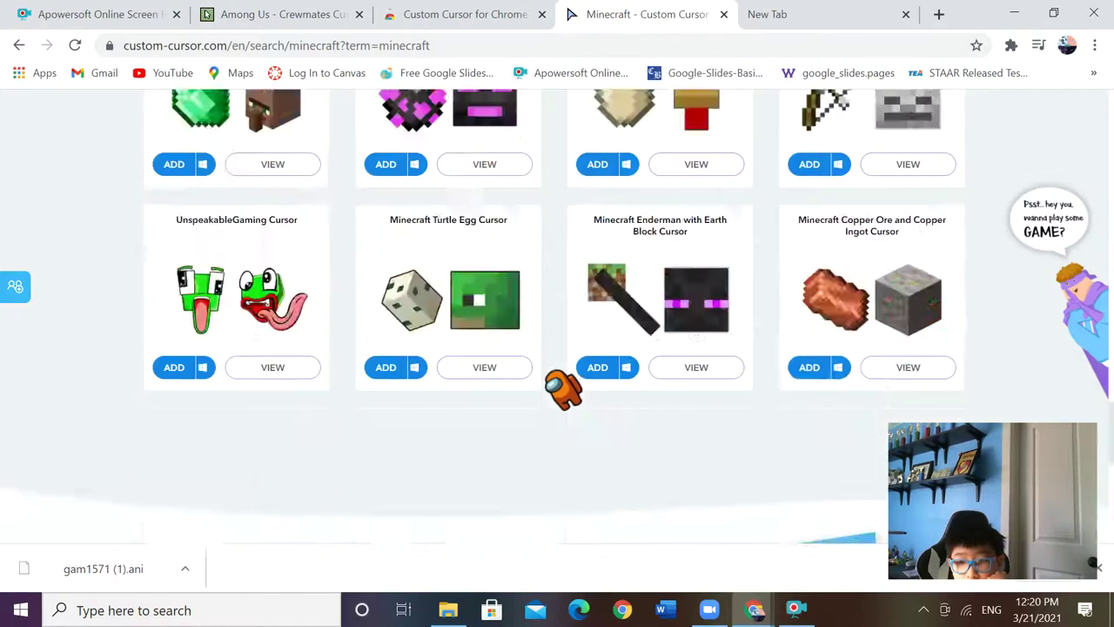
scroll(549, 374, down, 5)
scroll(550, 374, up, 5)
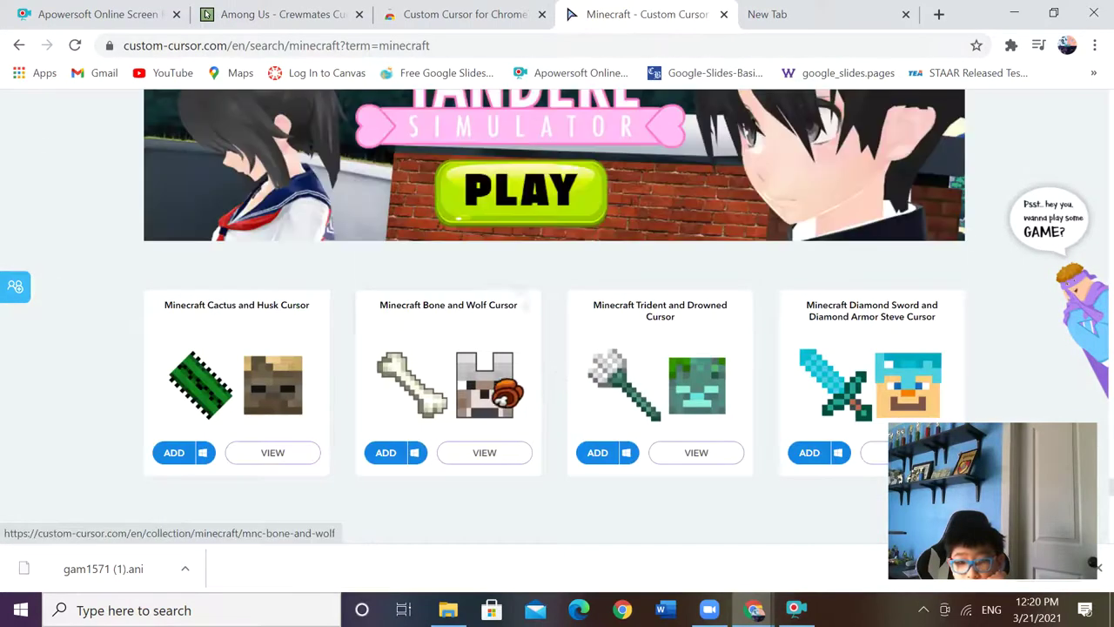
scroll(452, 262, up, 3)
scroll(721, 311, up, 1)
scroll(722, 311, up, 5)
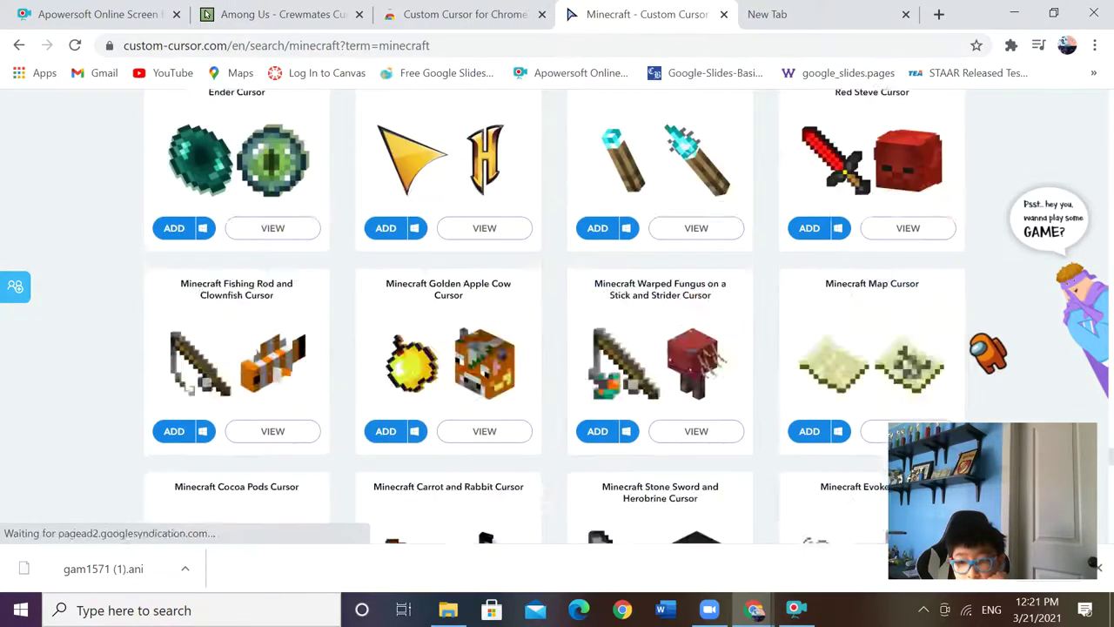
scroll(871, 331, up, 5)
scroll(972, 361, up, 5)
scroll(973, 362, up, 5)
scroll(973, 361, up, 5)
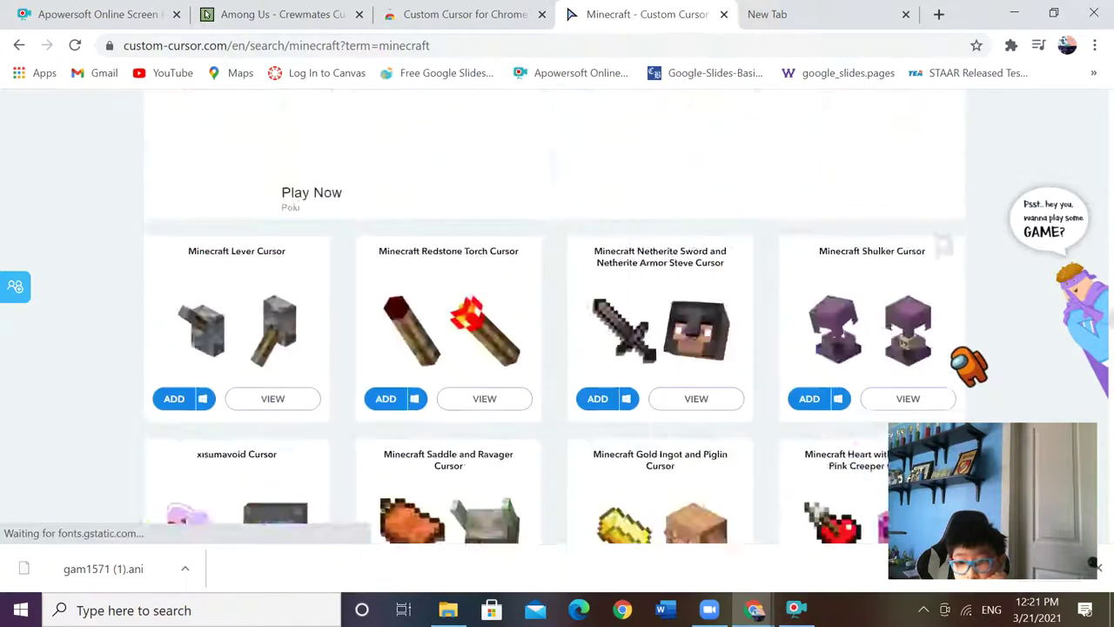
scroll(972, 361, up, 5)
scroll(969, 366, up, 5)
scroll(969, 366, up, 5)
scroll(957, 361, up, 5)
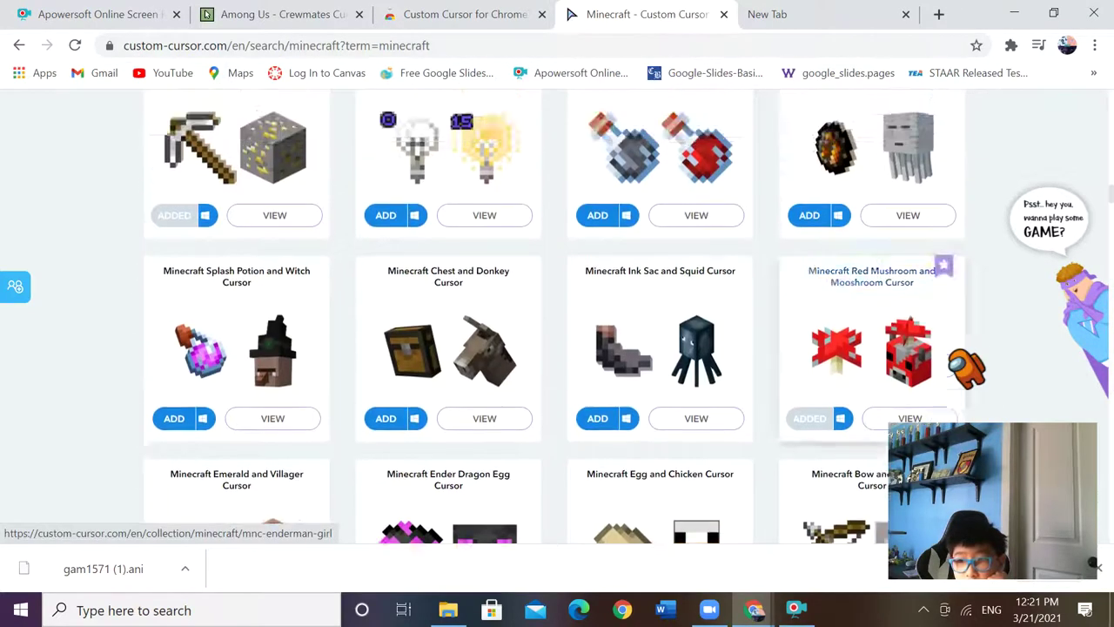
scroll(949, 357, up, 5)
scroll(951, 360, up, 5)
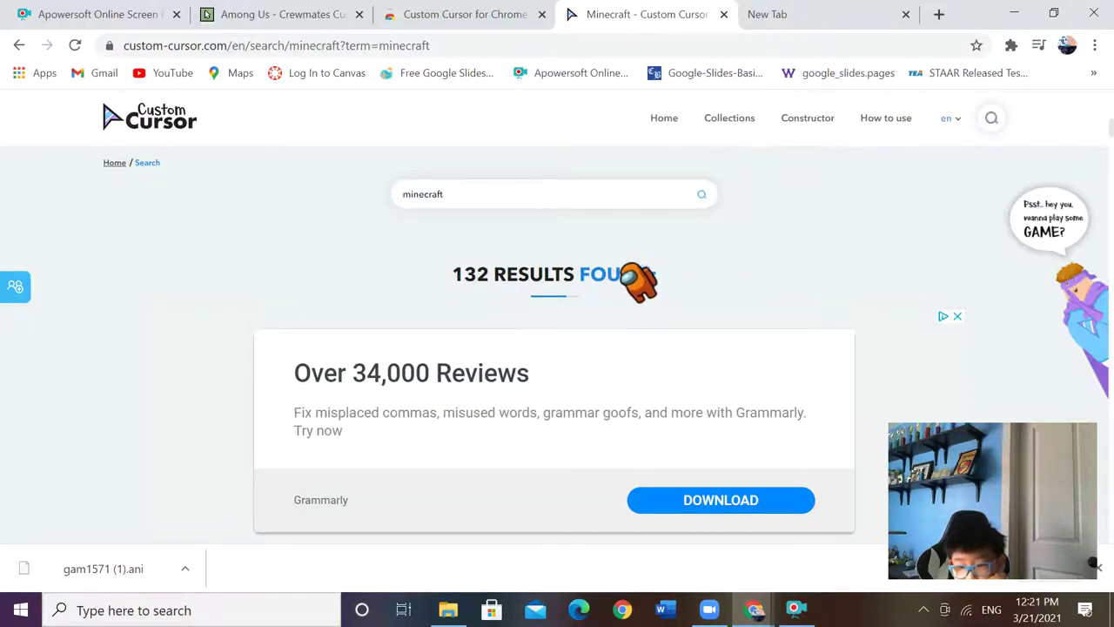
click(795, 607)
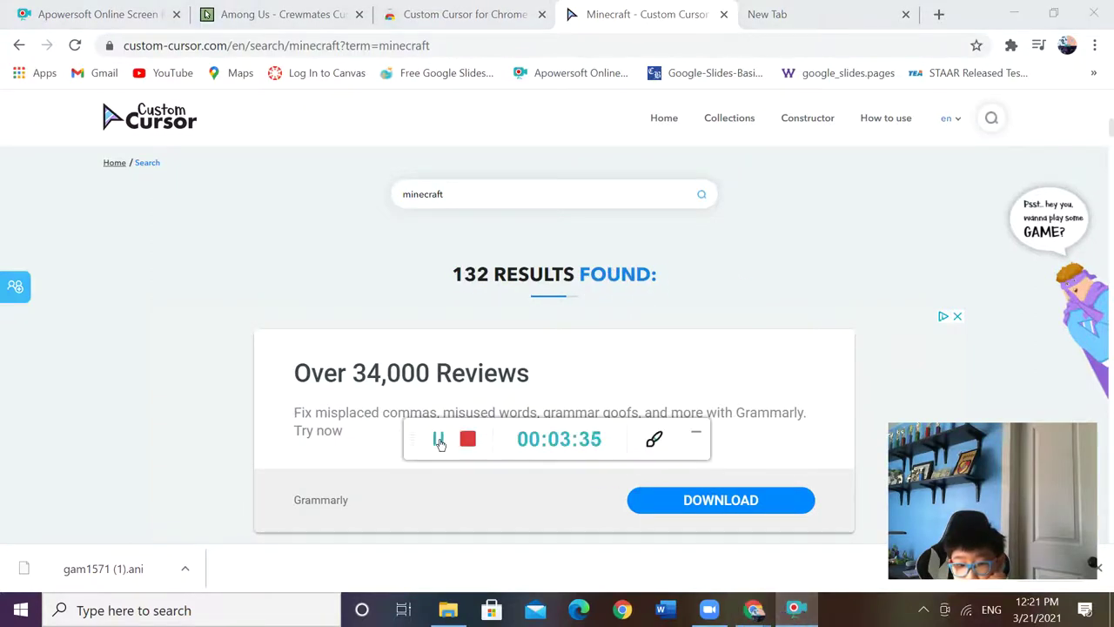